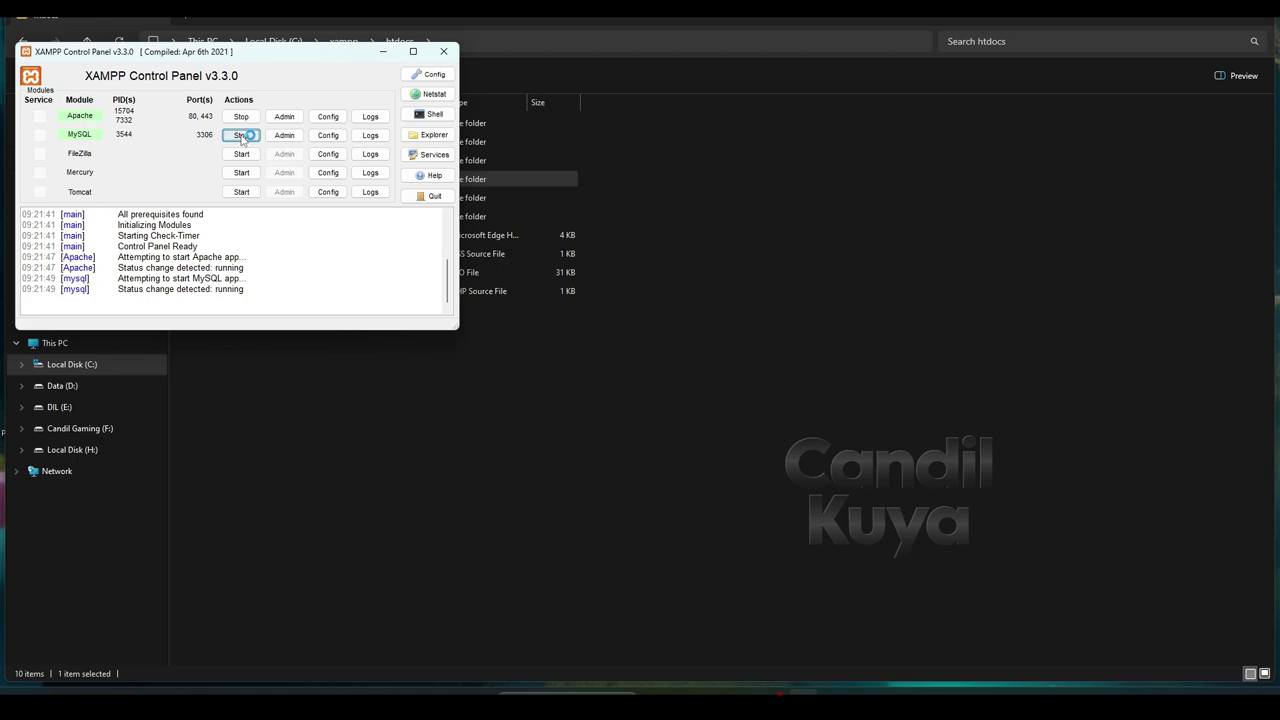
- Minimize the XAMPP Control Panel and bring the Chrome window to the front
click(384, 54)
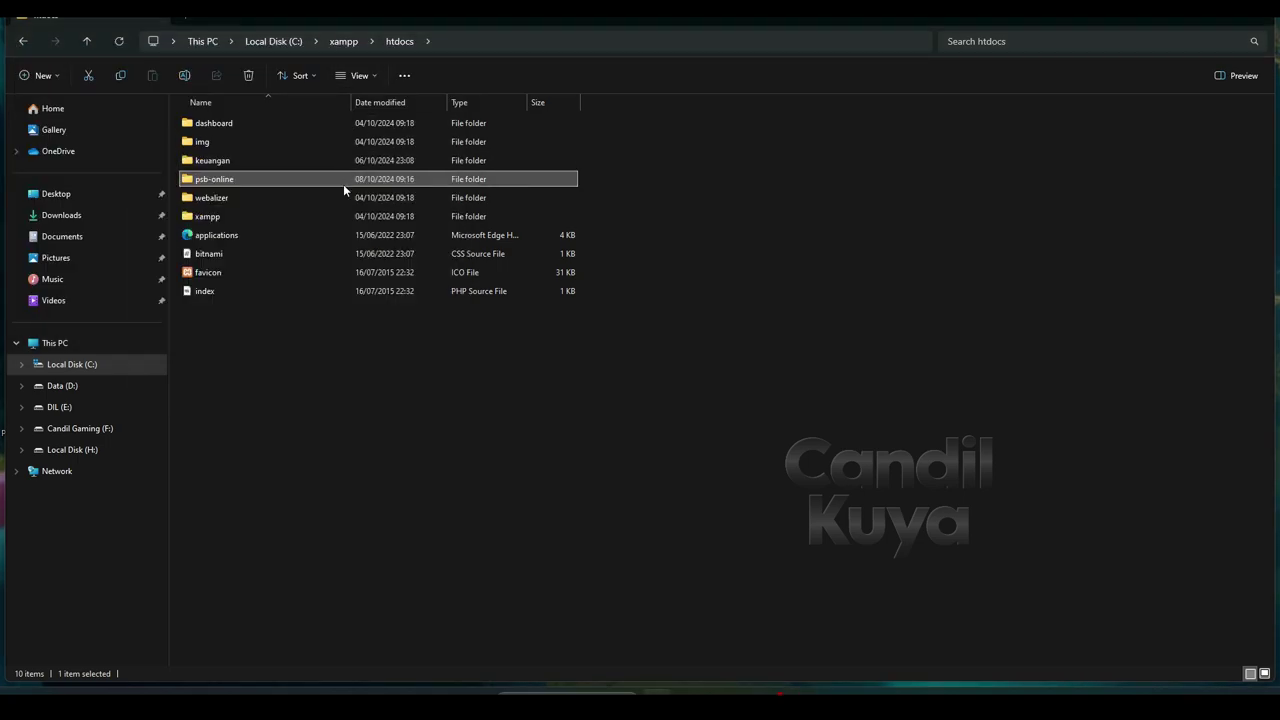
mouse_move(660, 693)
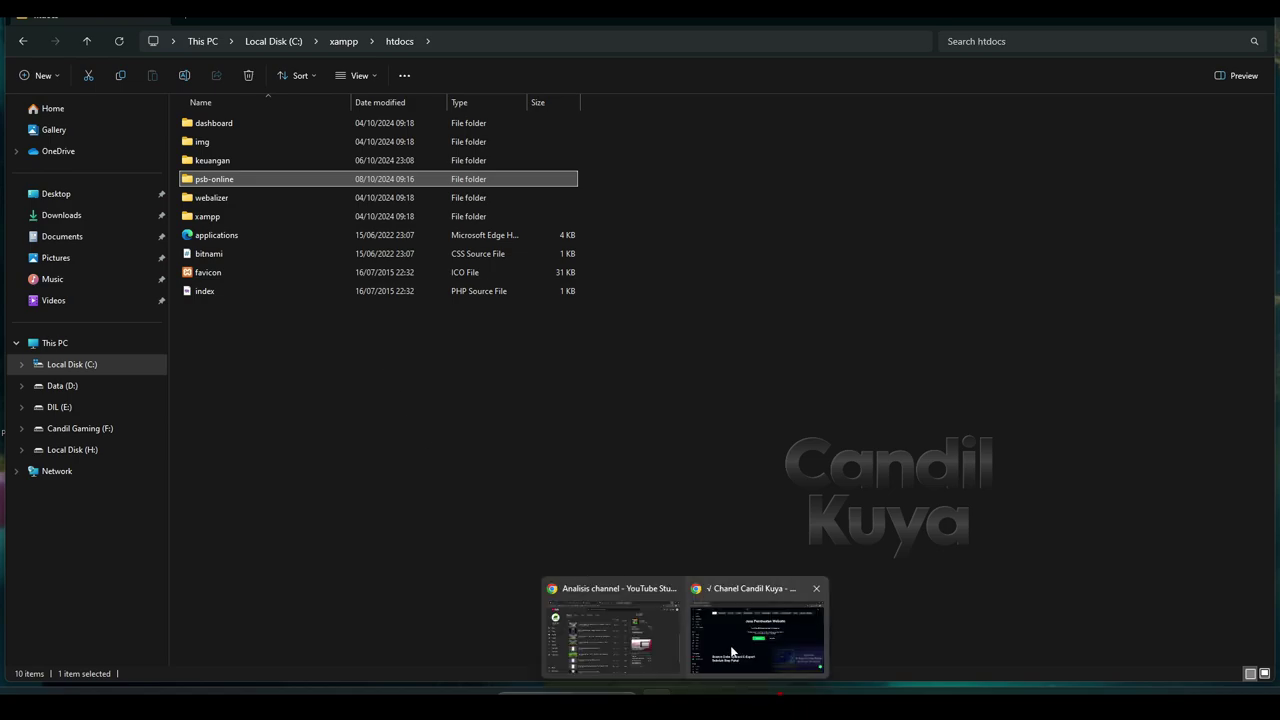
click(740, 620)
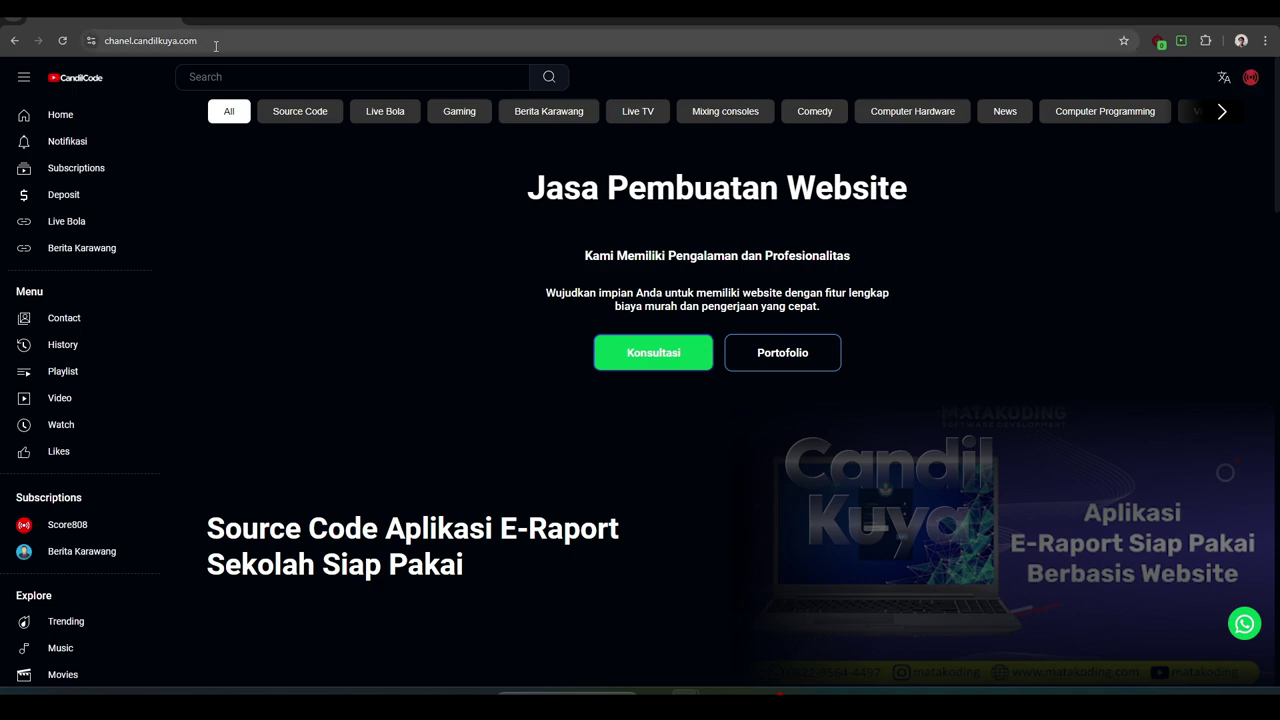
- Load localhost/psb-online in Chrome
click(223, 41)
text(lo)
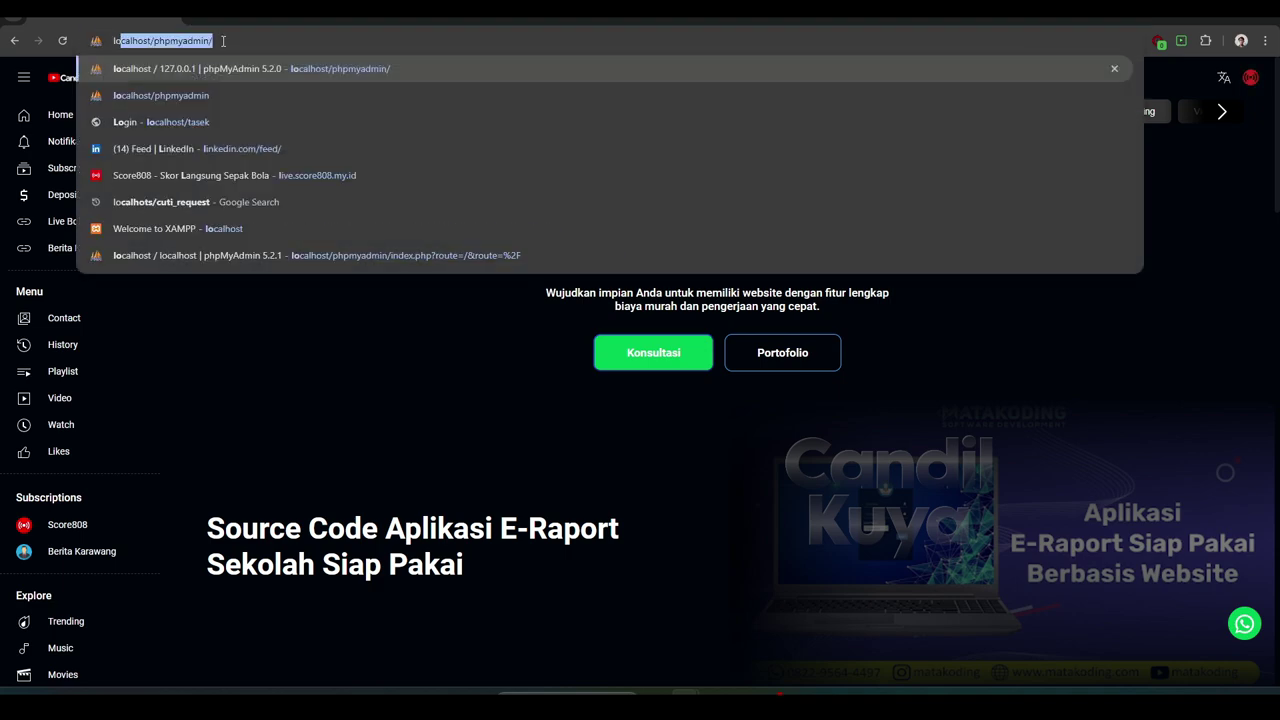
text(calhost)
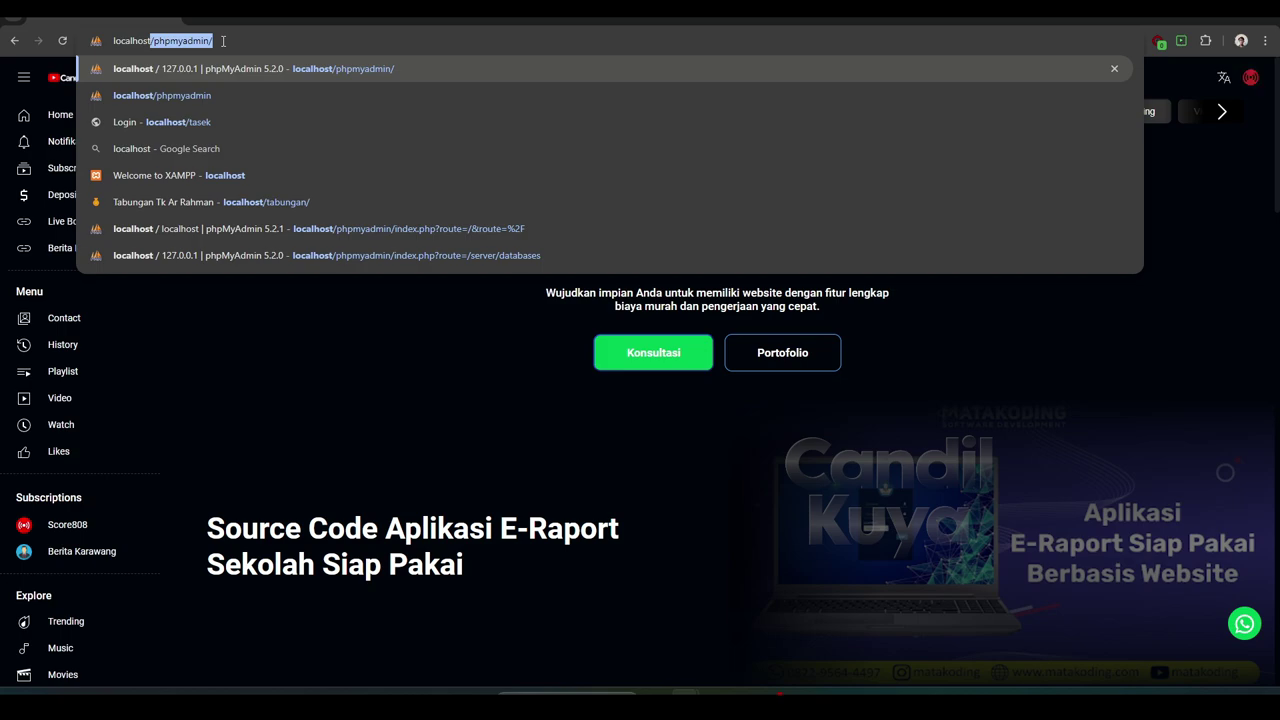
text(/psb-)
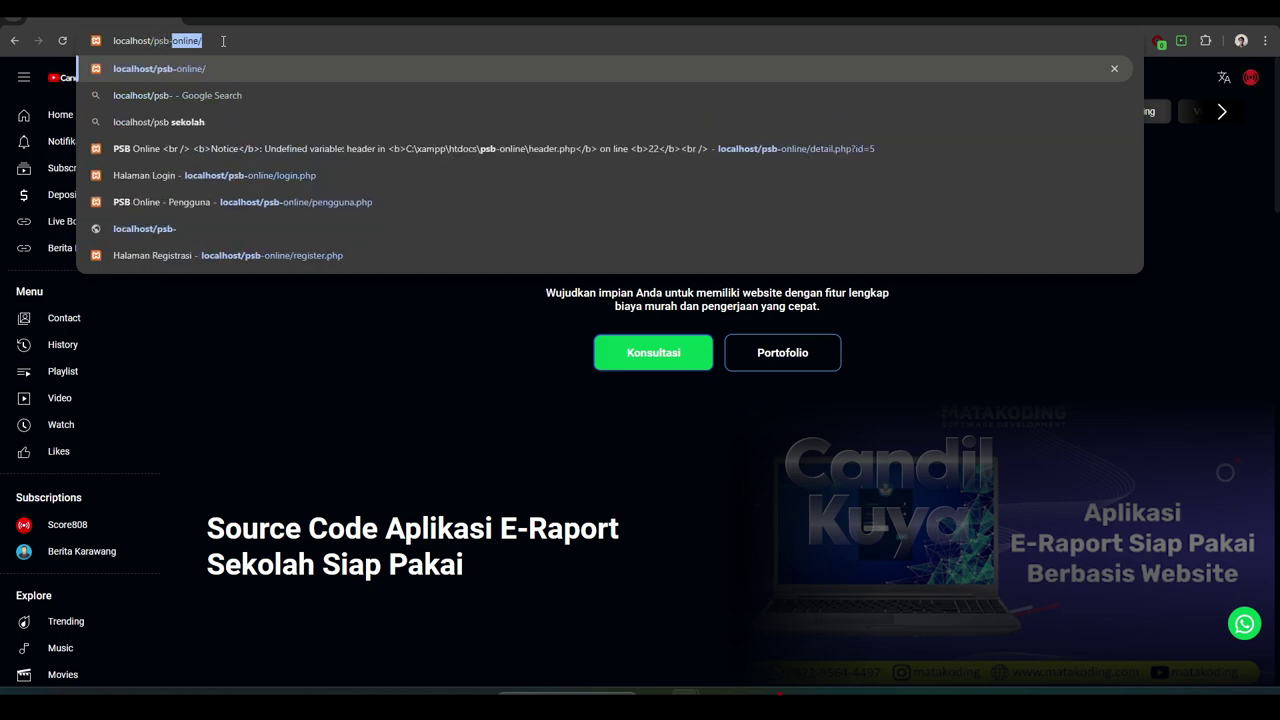
text(online)
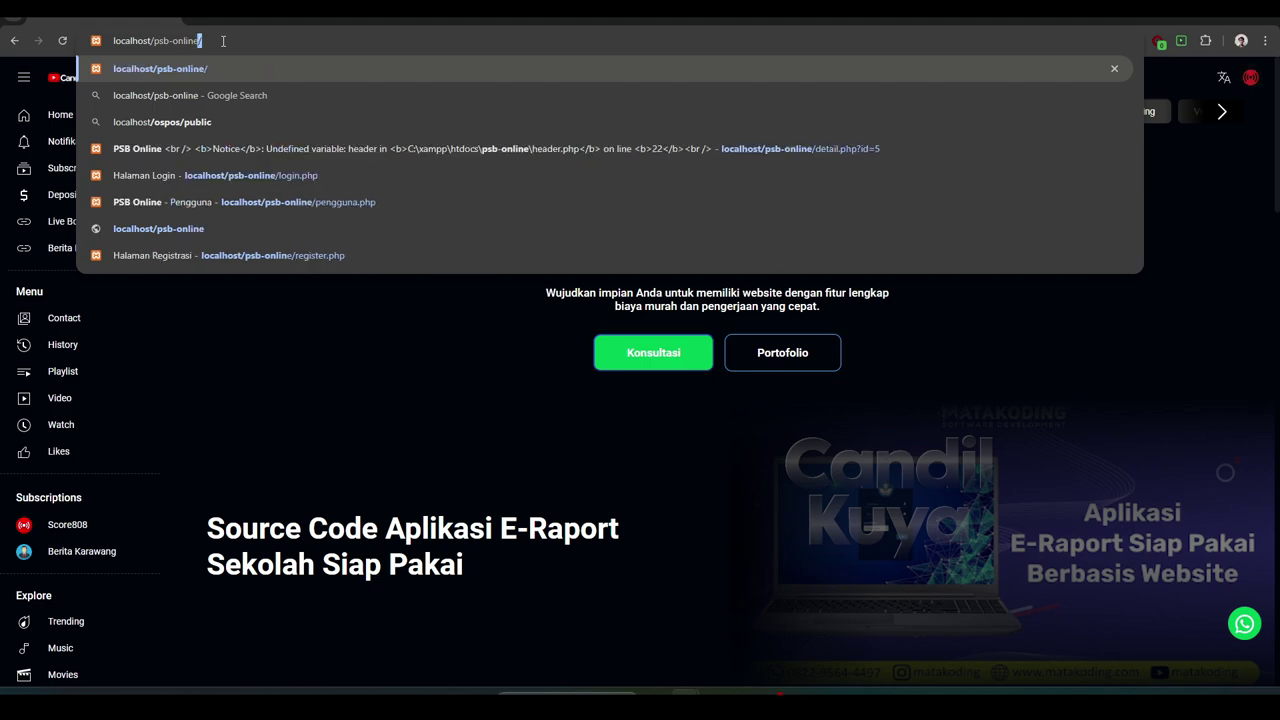
key(Return)
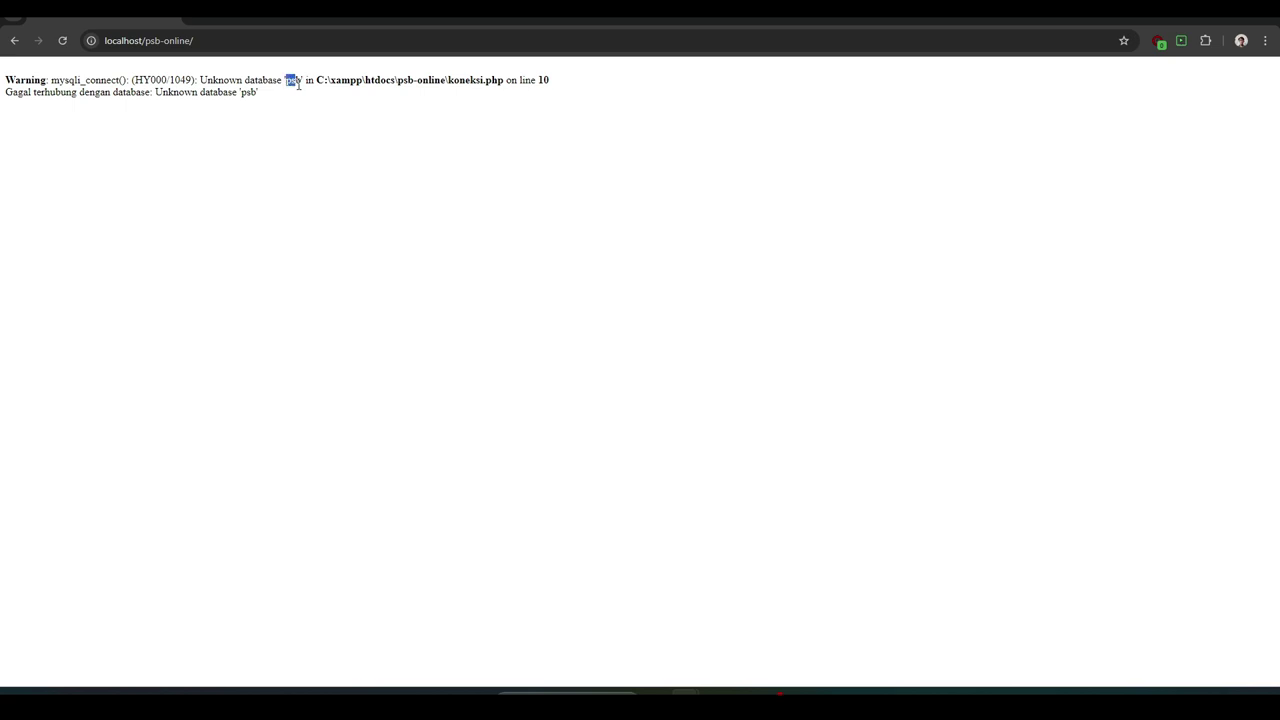
- Copy the missing database name 'psb' from the error and open a new tab
right_click(294, 84)
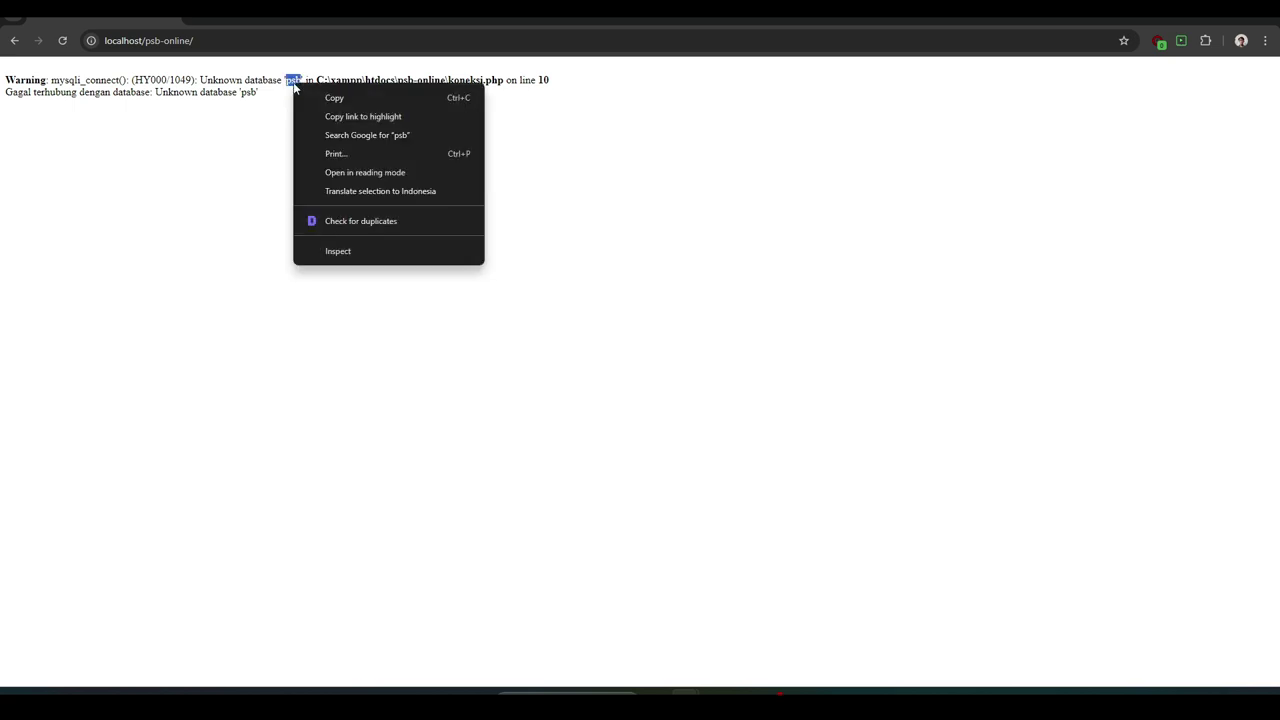
click(328, 95)
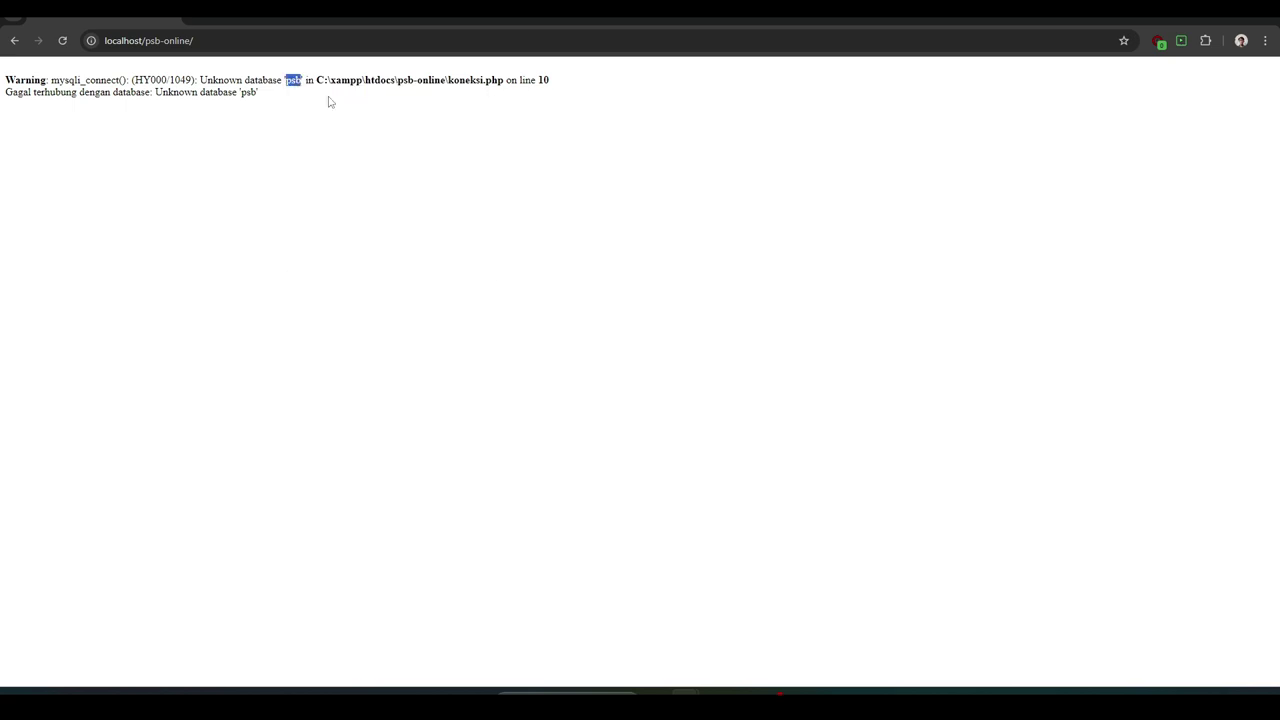
click(199, 20)
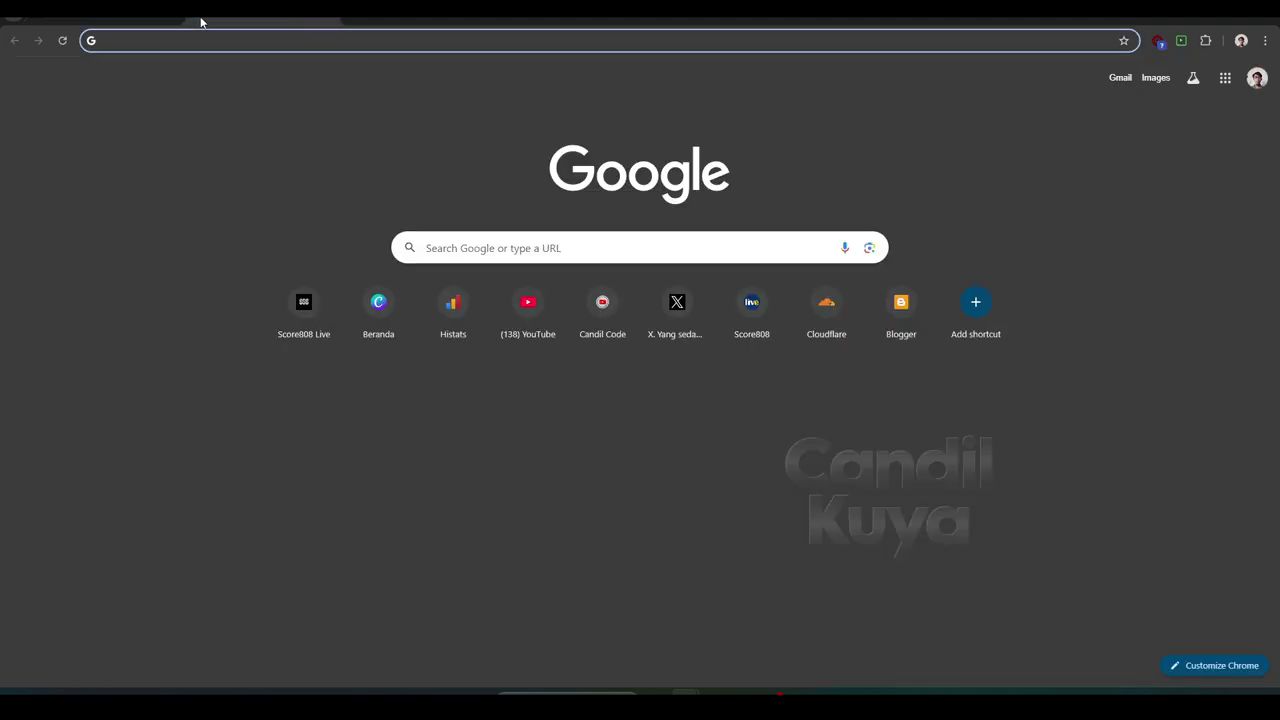
- Load localhost/phpmyadmin from the address bar suggestion
text(loca)
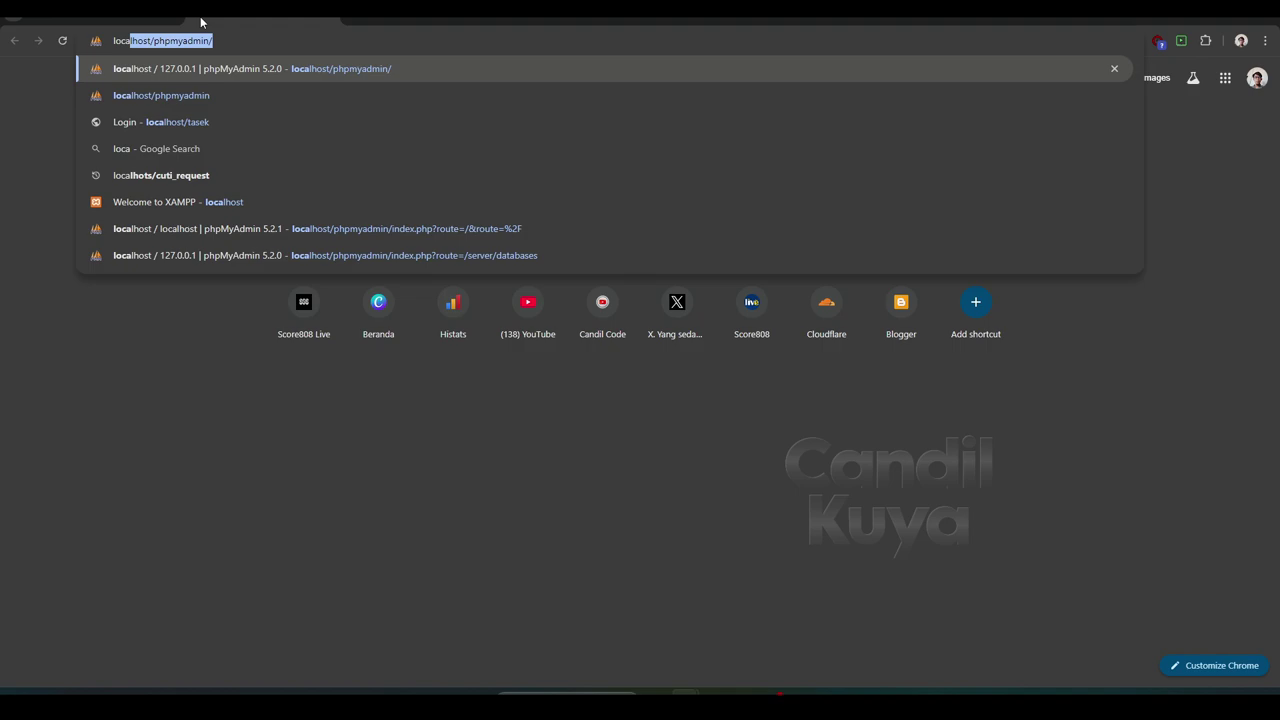
key(Right)
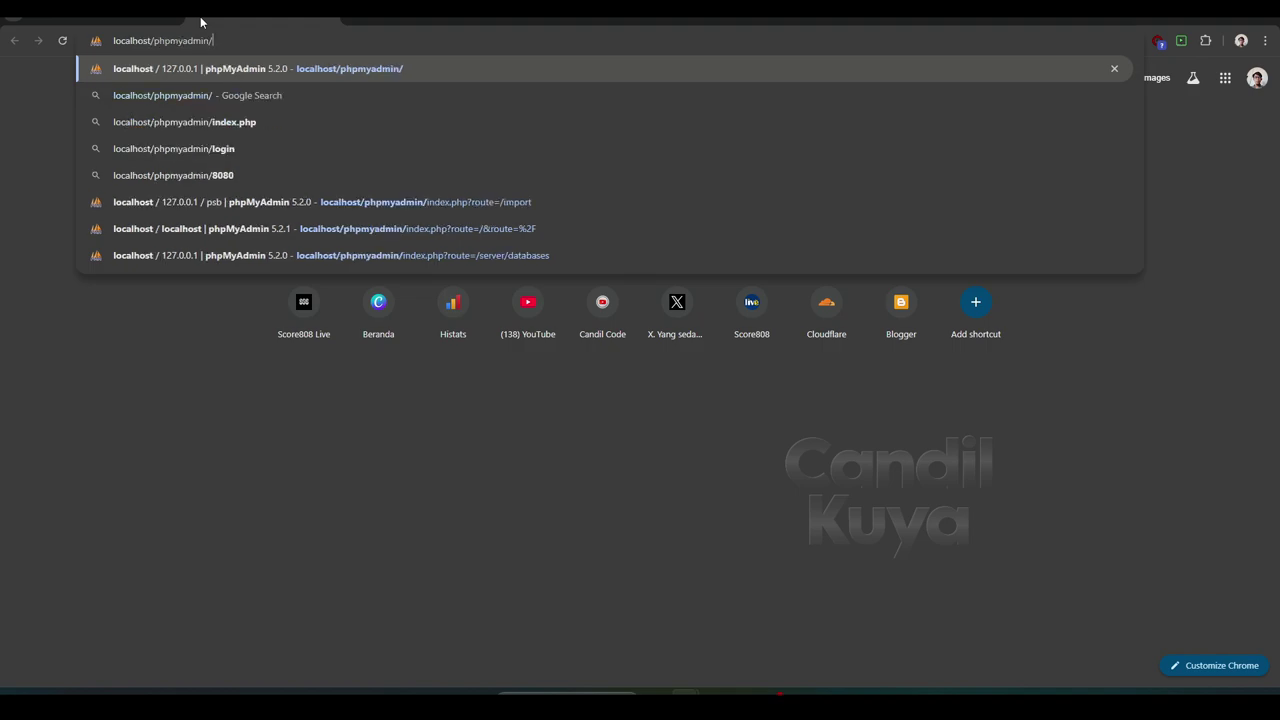
key(Return)
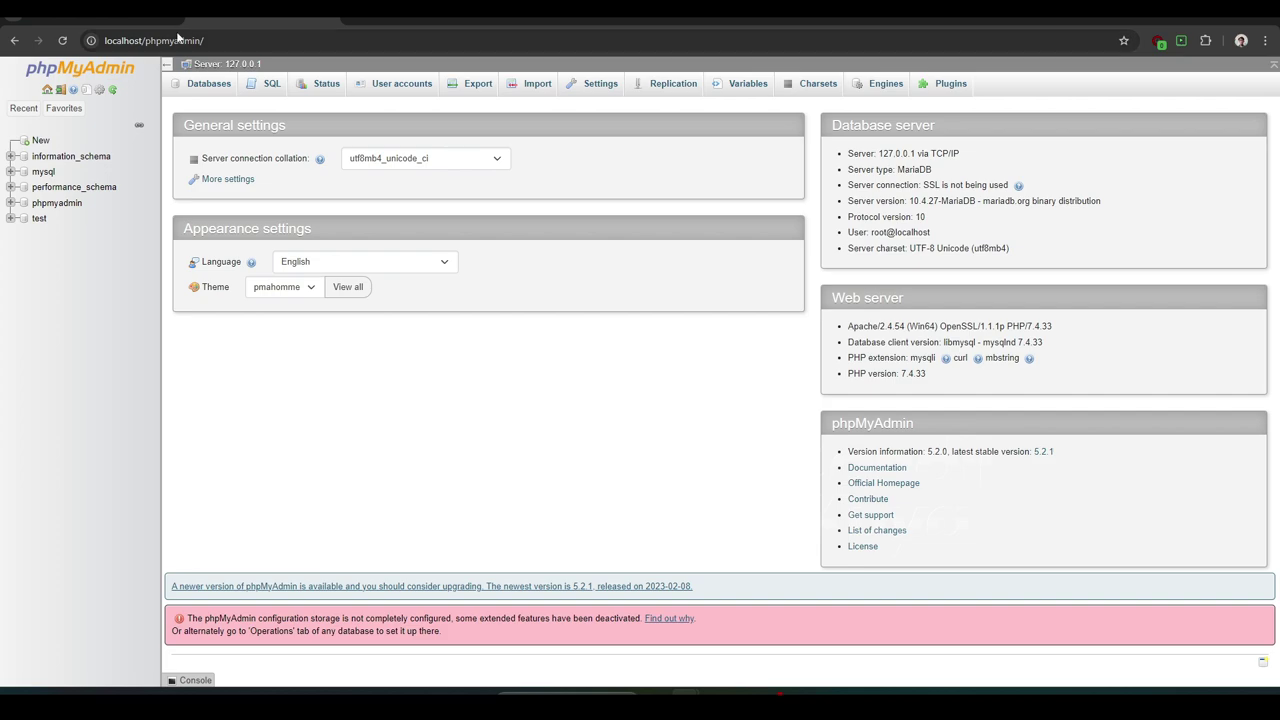
- Create a new database by pasting the copied name 'psb'
click(41, 142)
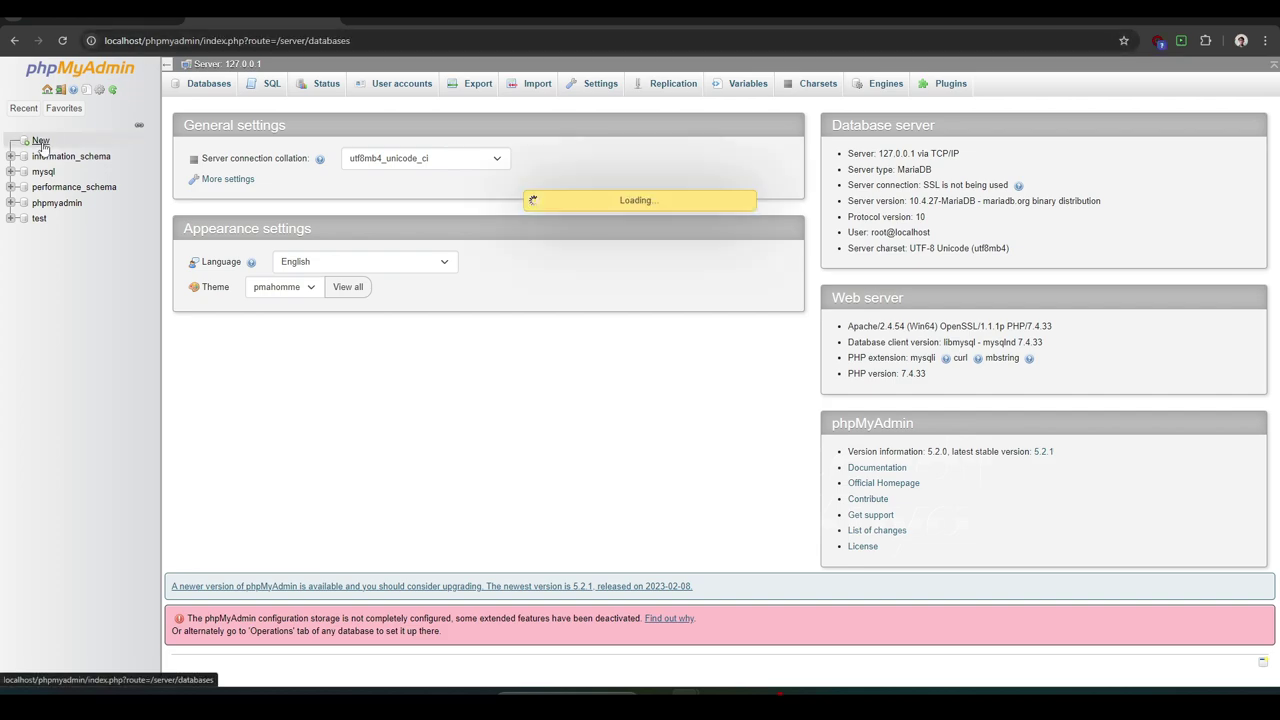
click(214, 197)
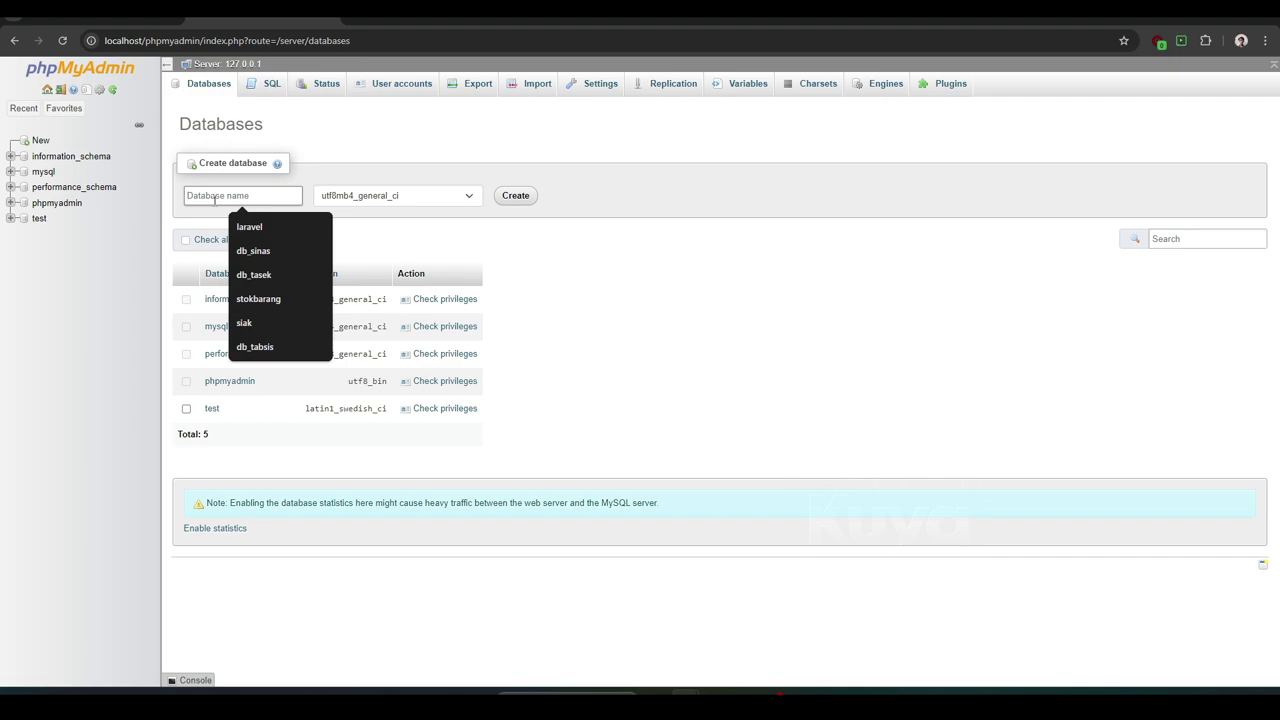
click(130, 20)
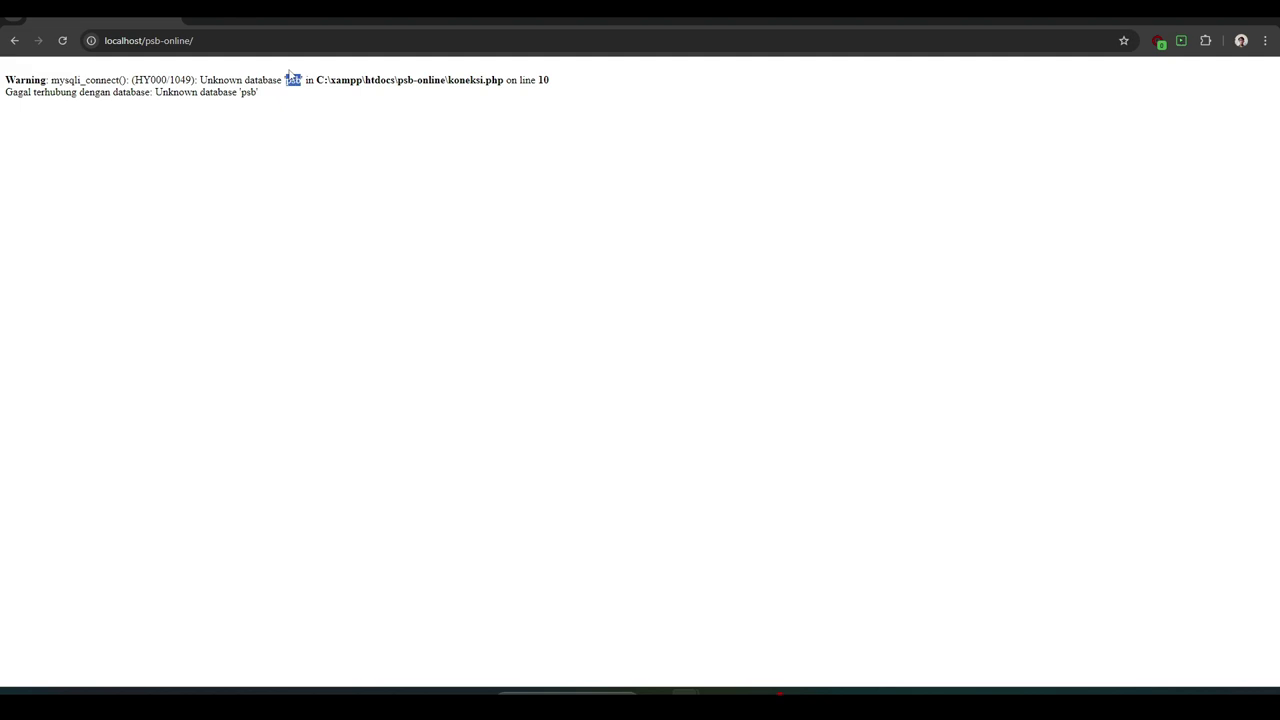
click(263, 21)
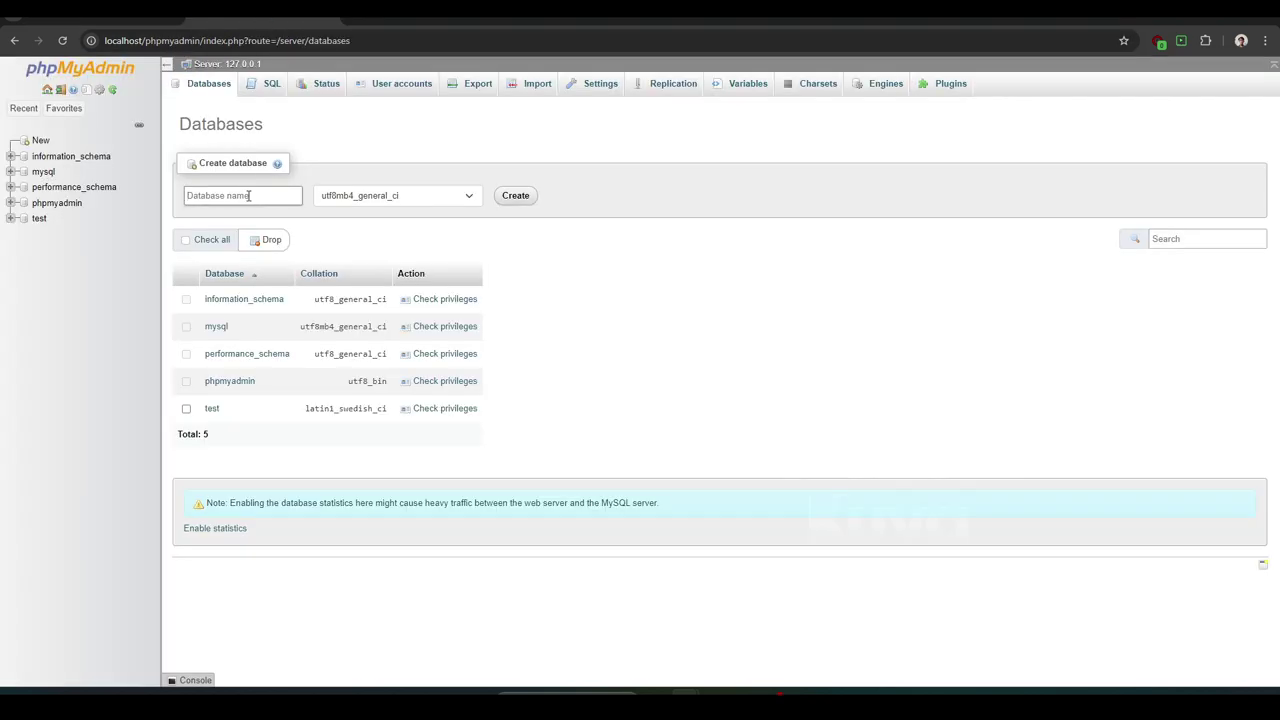
right_click(247, 196)
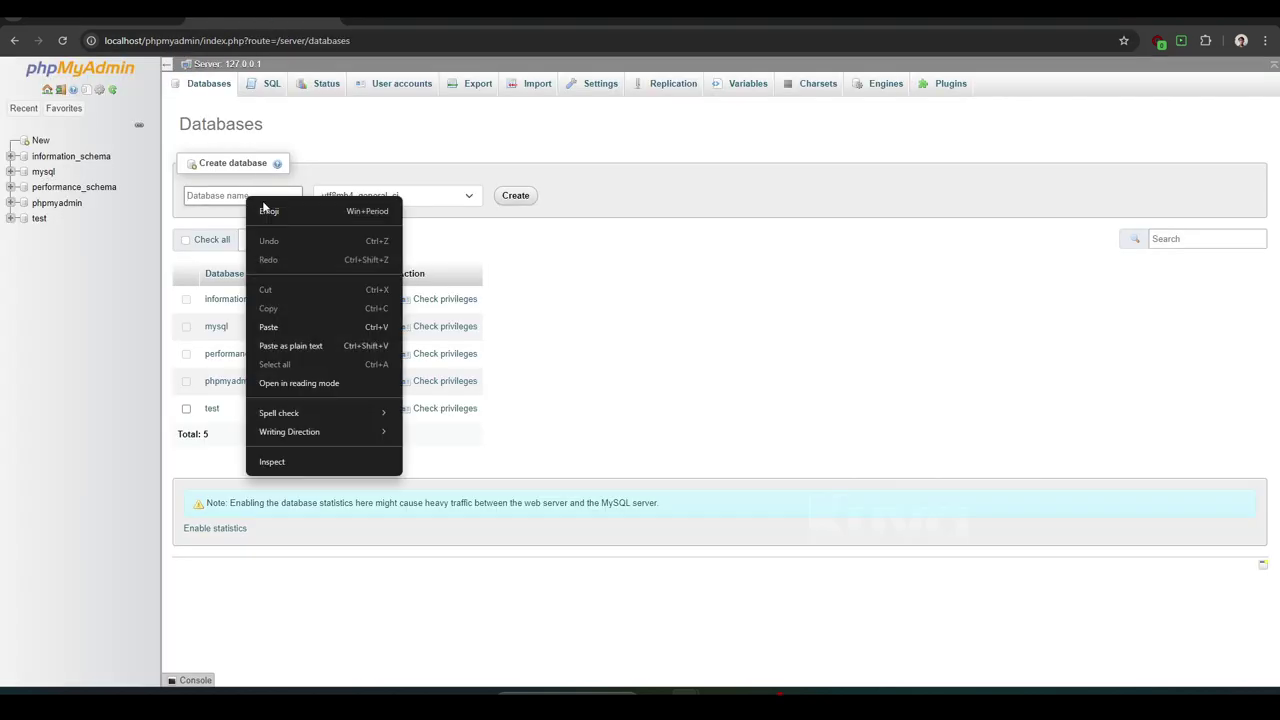
click(273, 327)
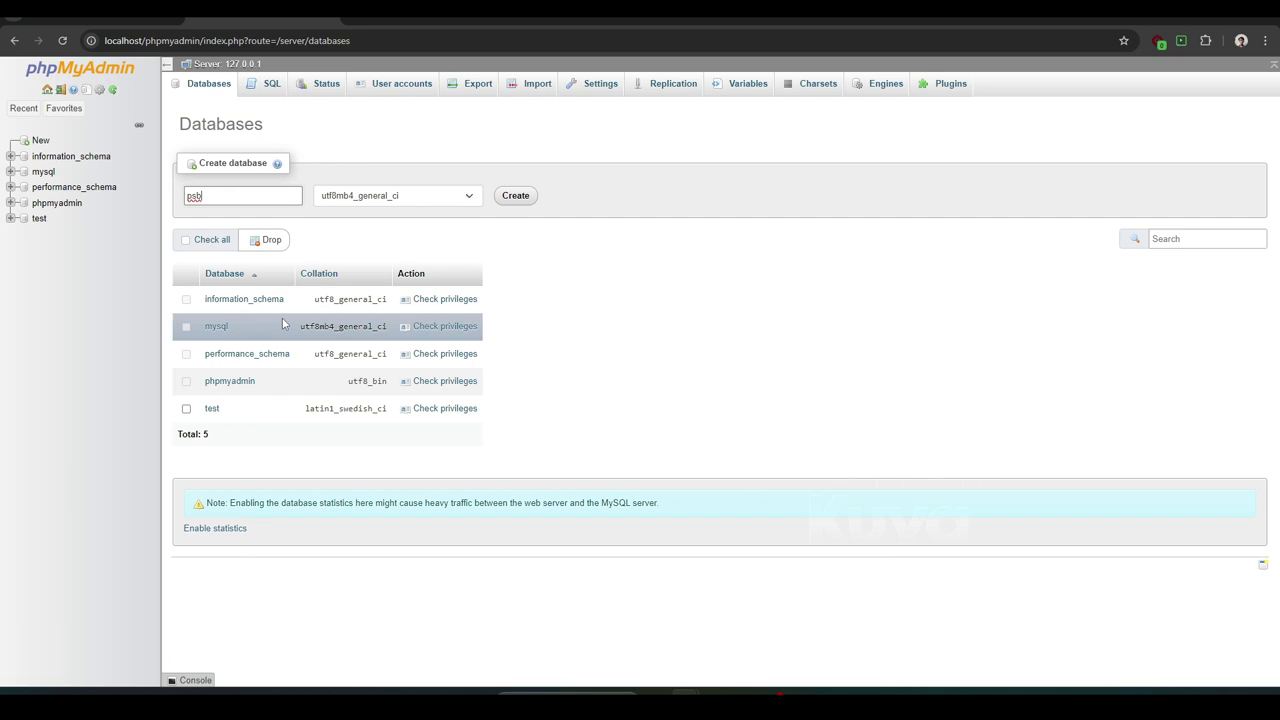
click(514, 196)
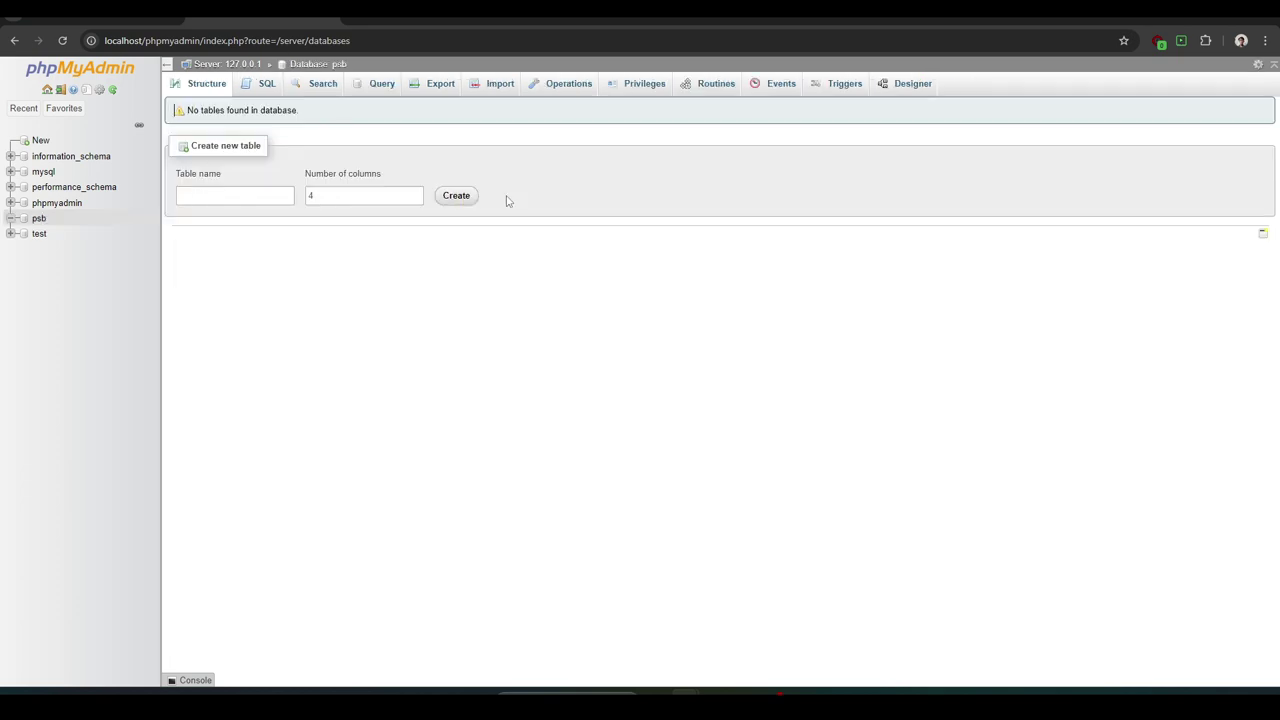
- Choose psb.sql from htdocs/psb-online as the import file for psb
click(496, 90)
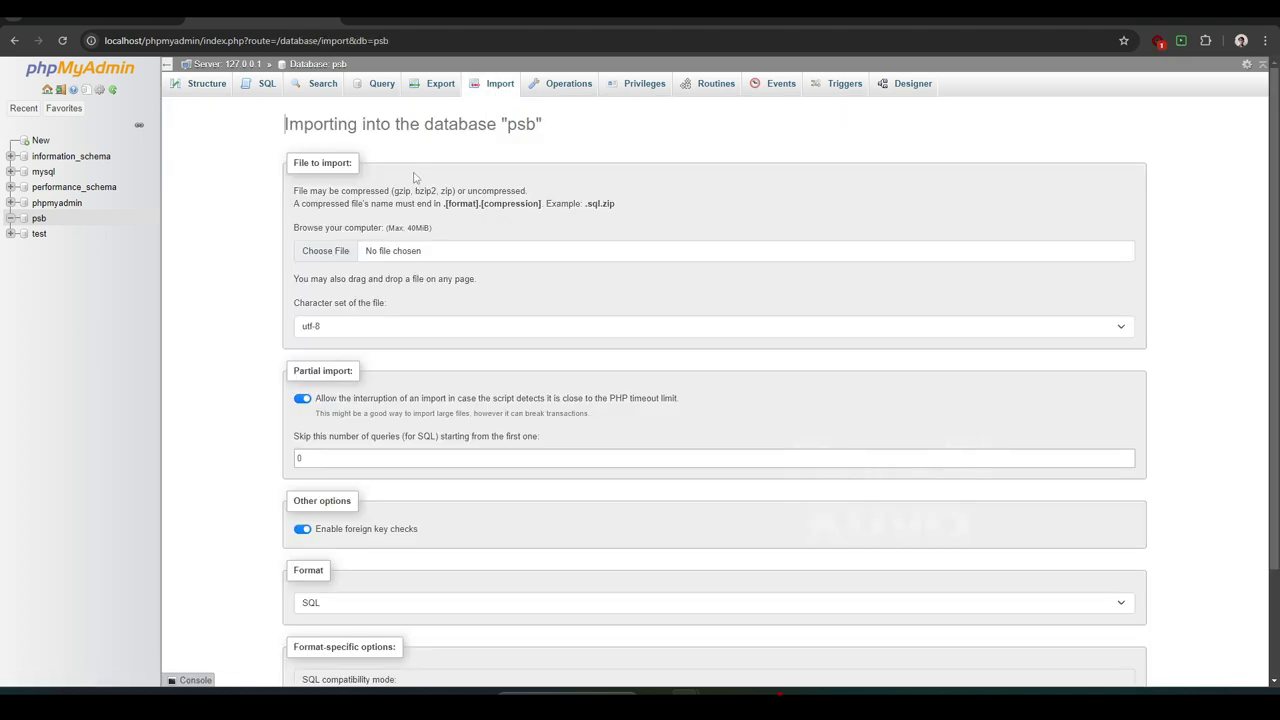
click(361, 250)
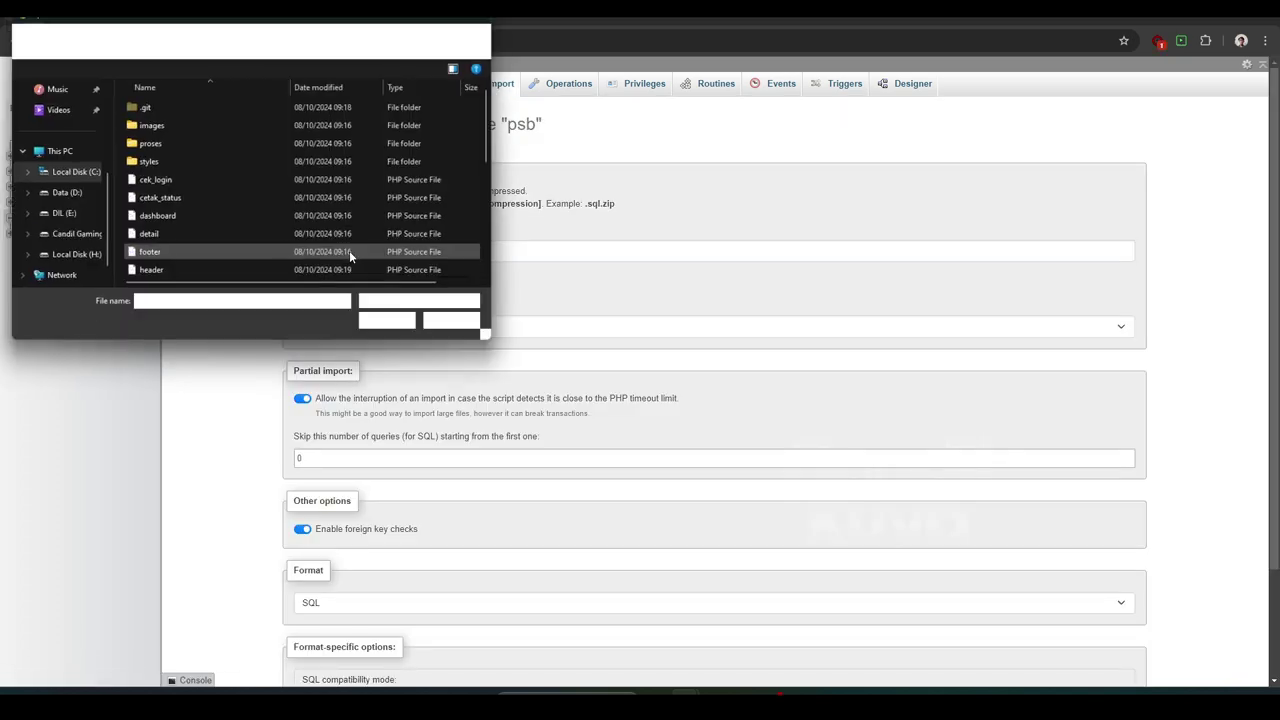
scroll(155, 214, down, 5)
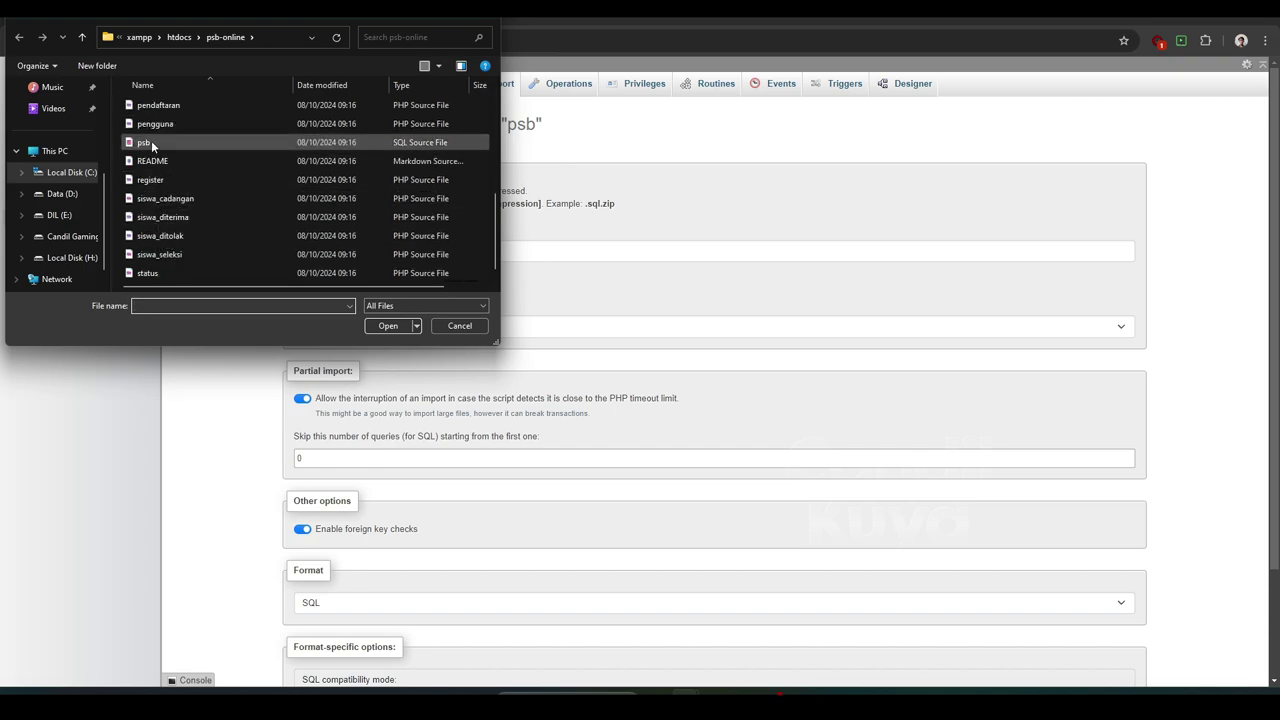
click(150, 143)
click(387, 325)
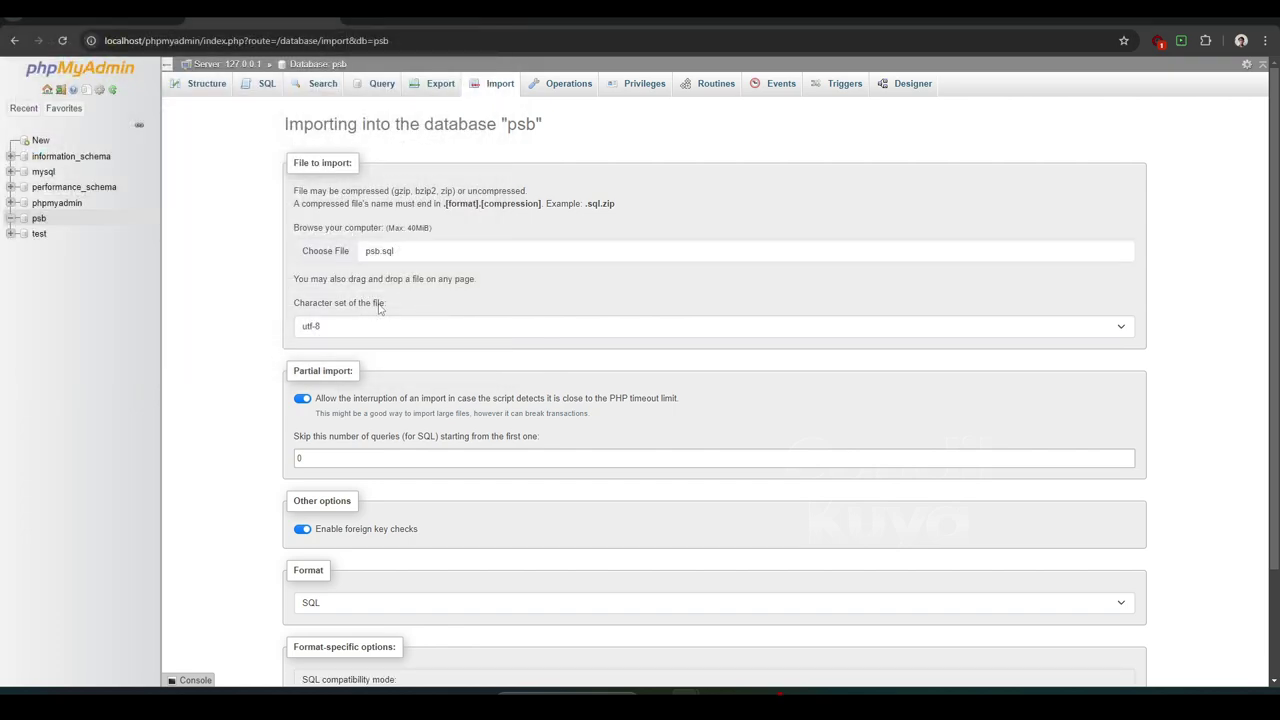
- Run the import, view the user table's rows, then return to the psb-online tab
scroll(379, 310, down, 3)
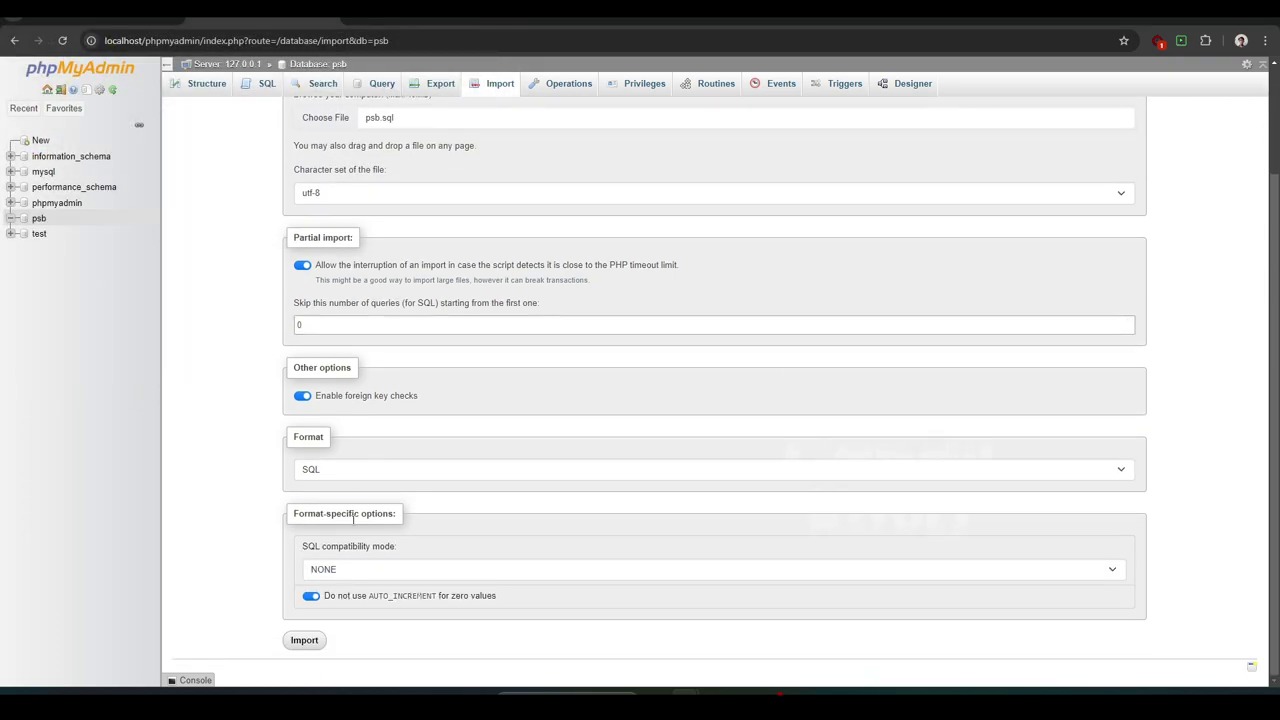
click(304, 640)
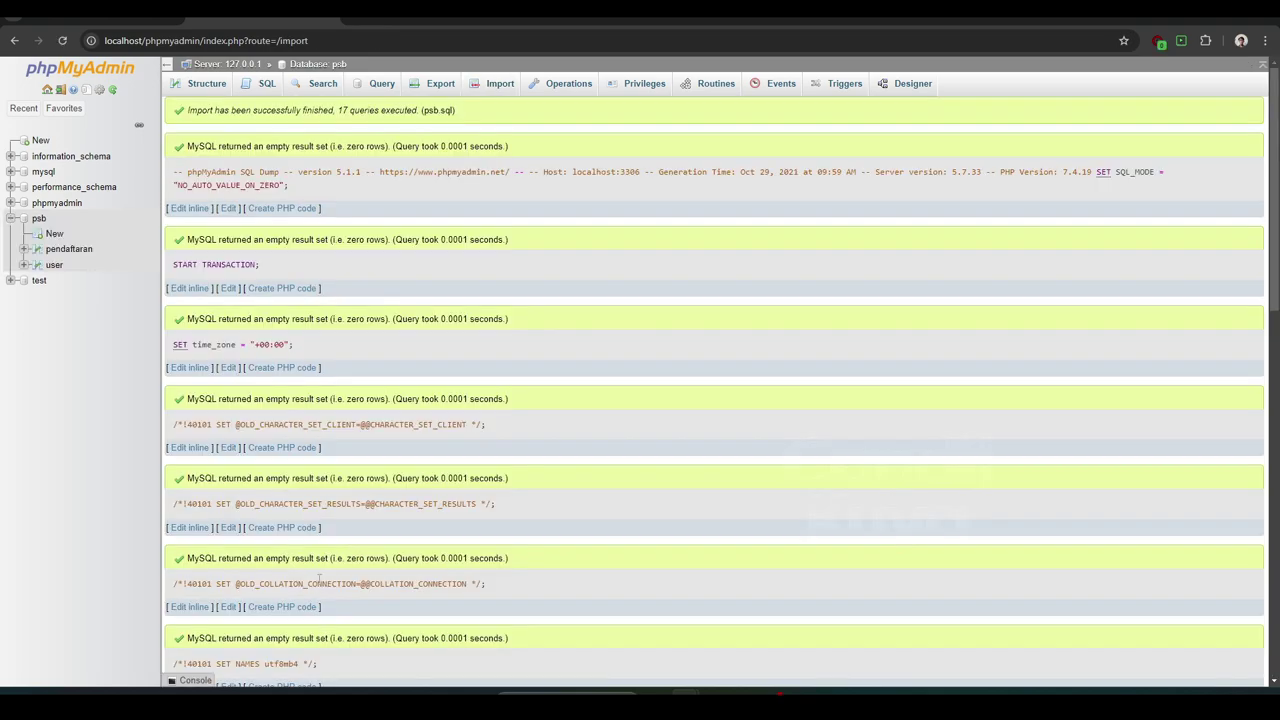
click(54, 265)
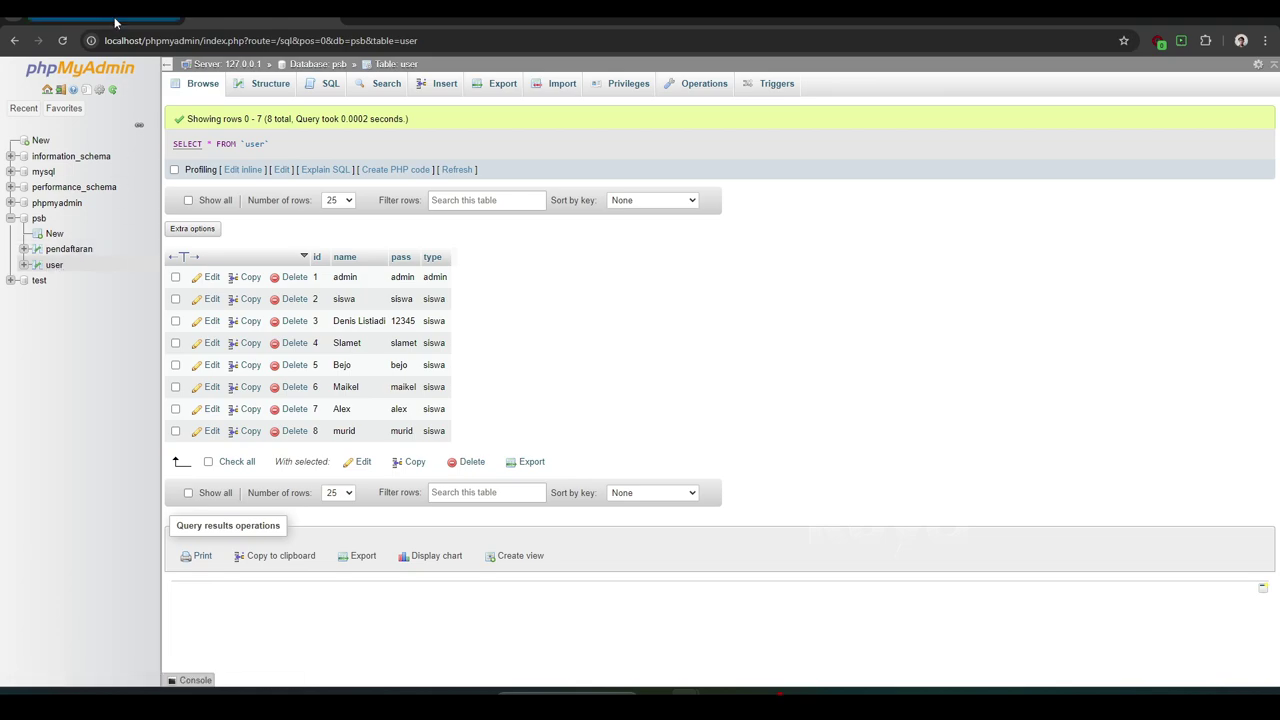
click(115, 20)
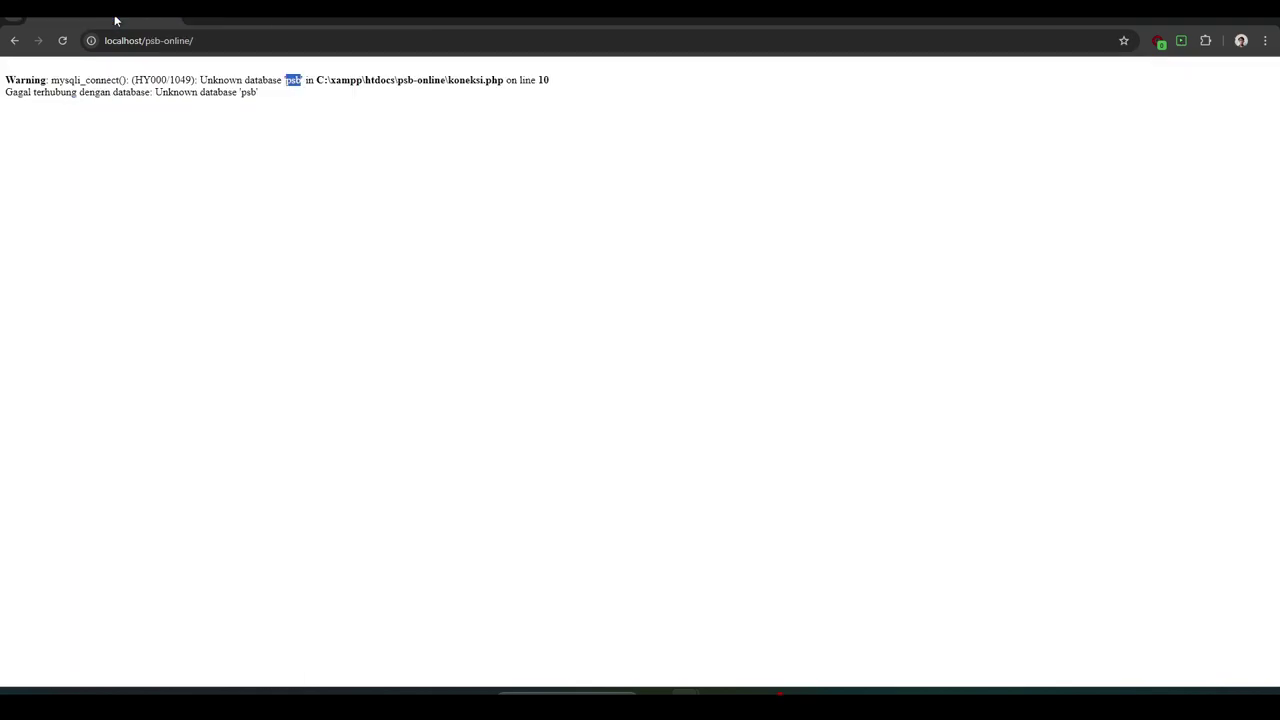
- Reload the psb-online app, dismiss its alert, and enter the admin username and password
click(62, 41)
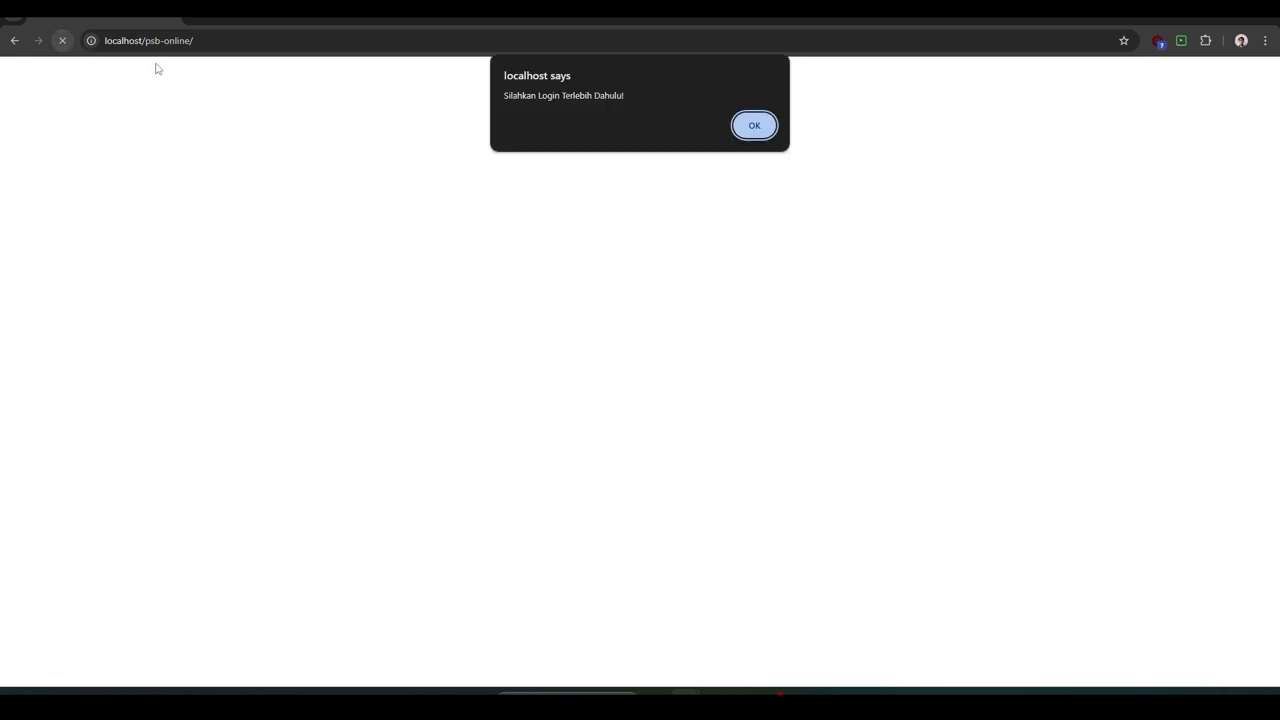
click(755, 126)
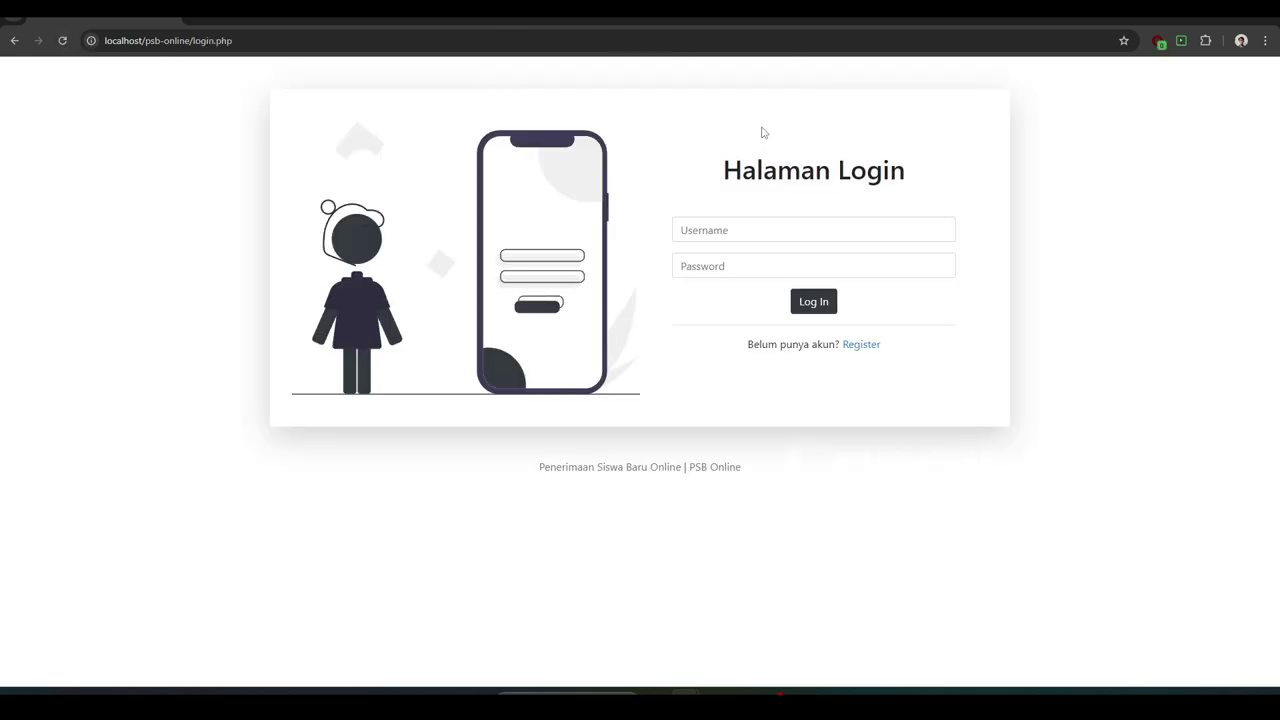
click(734, 231)
text(a)
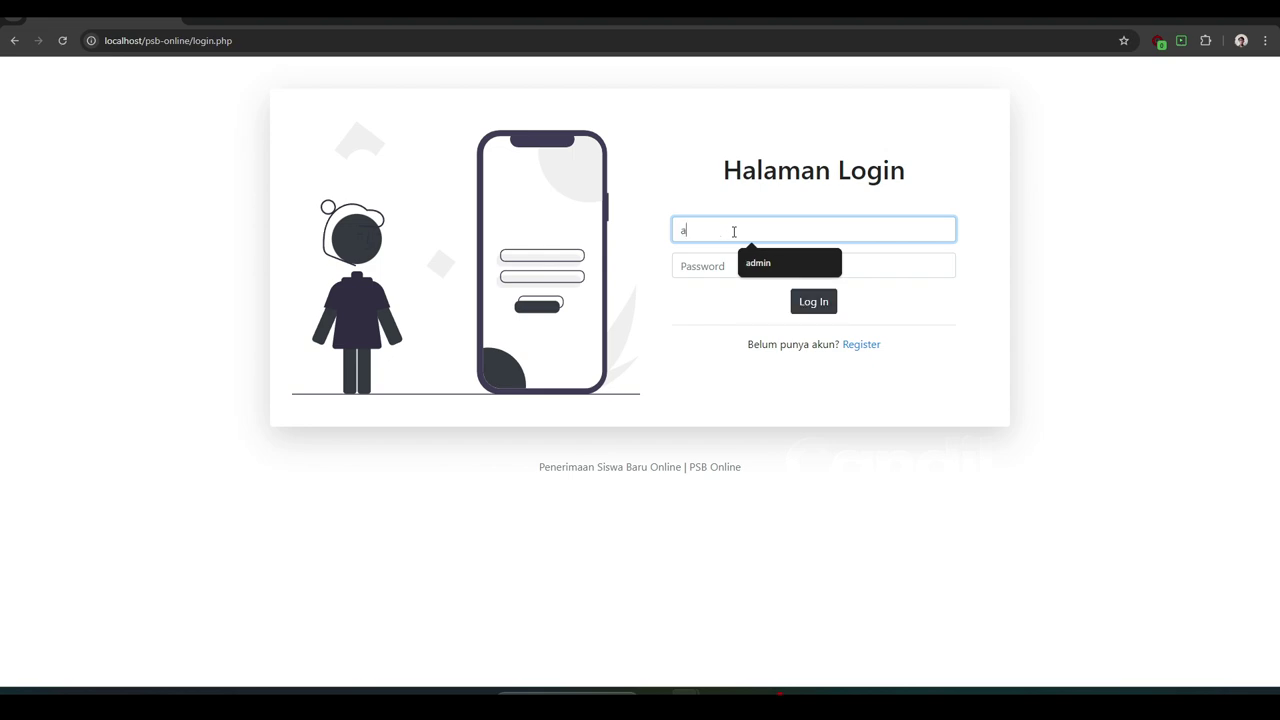
text(dmin)
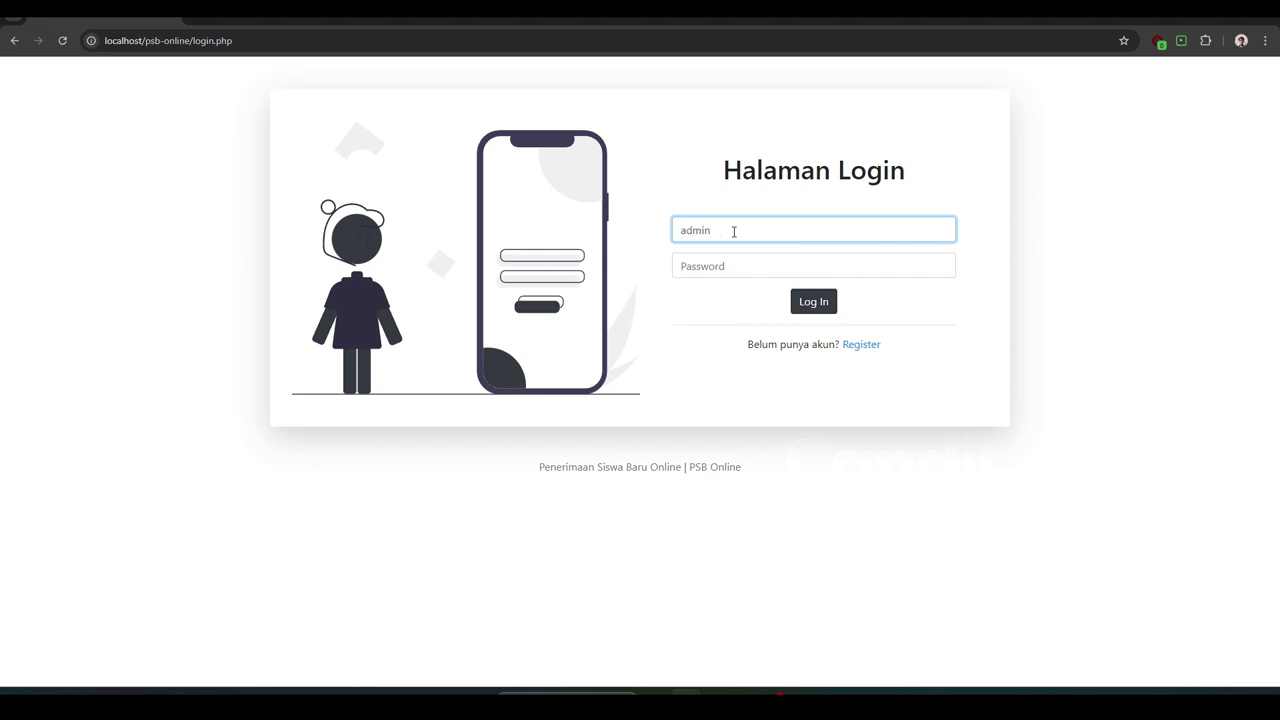
click(732, 268)
text(ad)
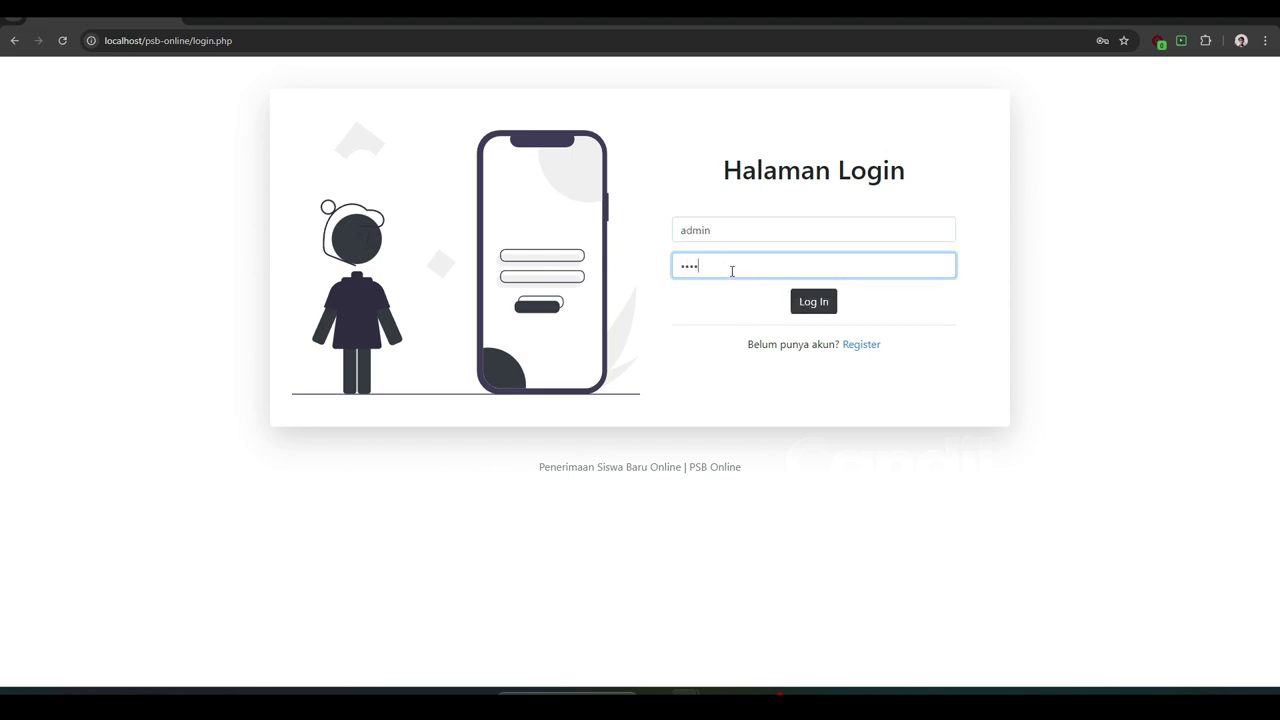
- Log in as admin, dismiss the password warning, and back out of a Not Found page
click(800, 302)
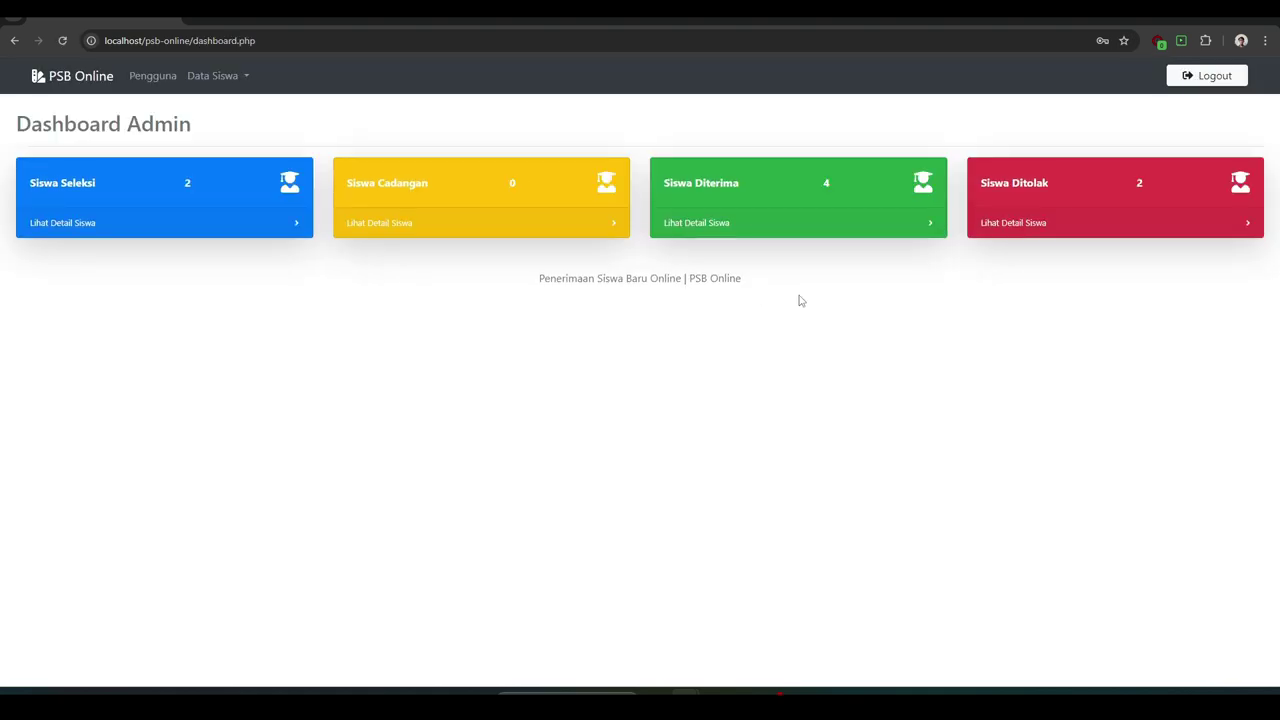
click(750, 228)
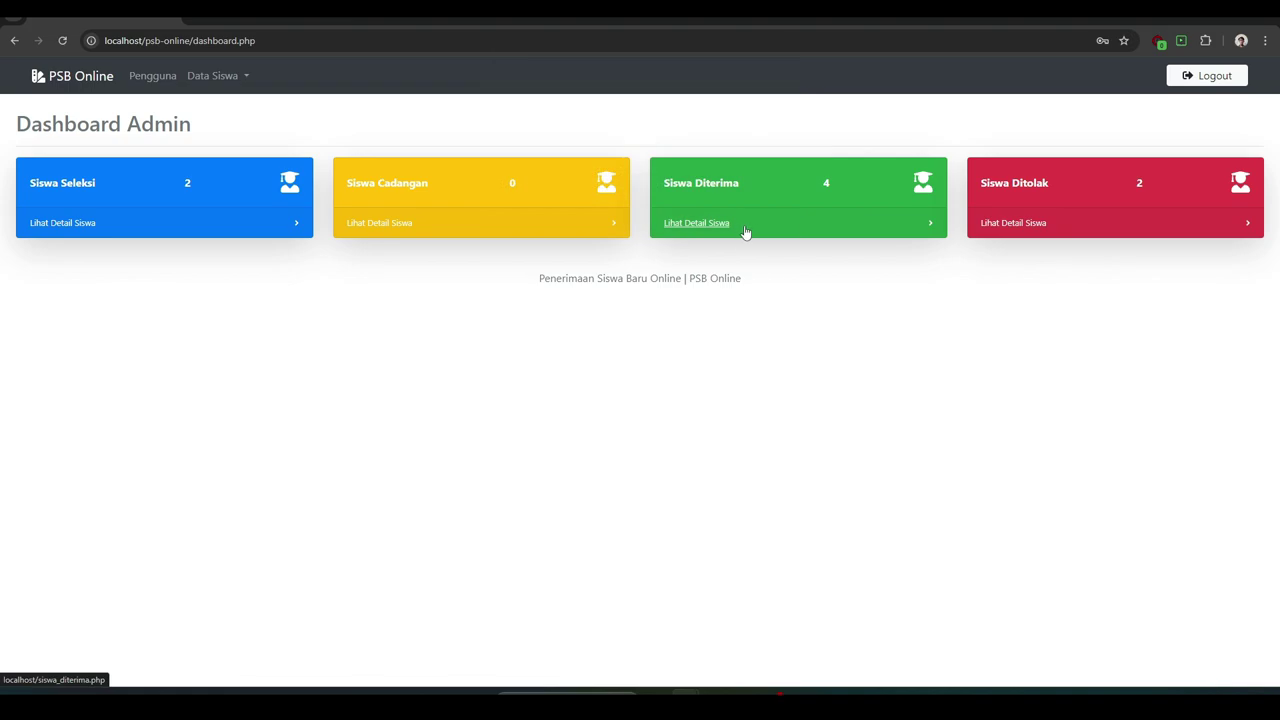
click(164, 229)
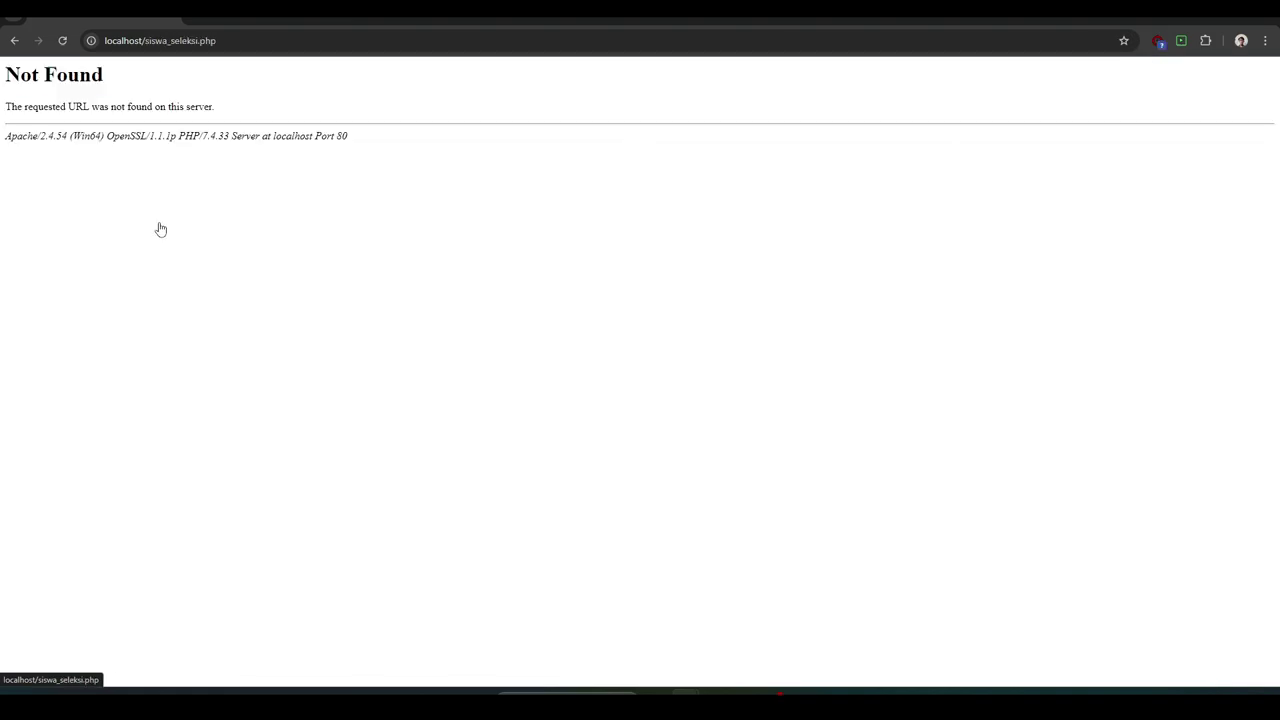
click(14, 40)
- View the Seleksi, Diterima, Cadangan and Tidak Diterima student tables from Data Siswa
click(205, 77)
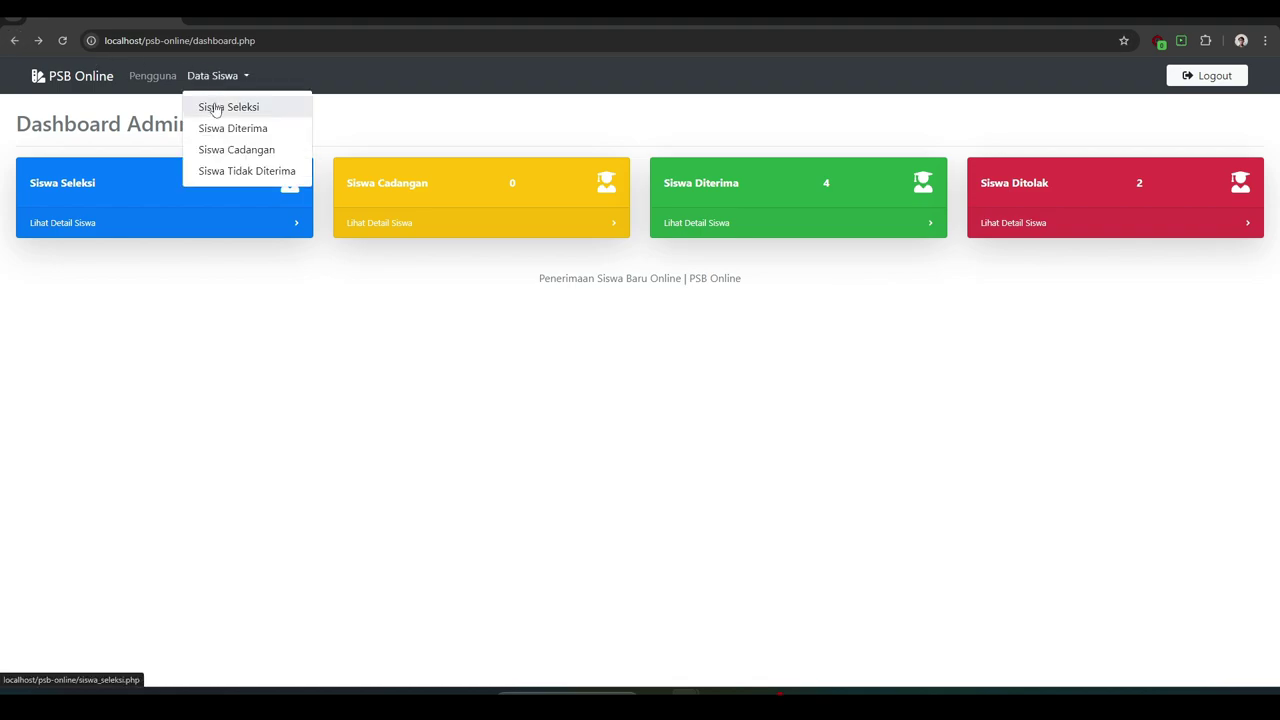
click(214, 108)
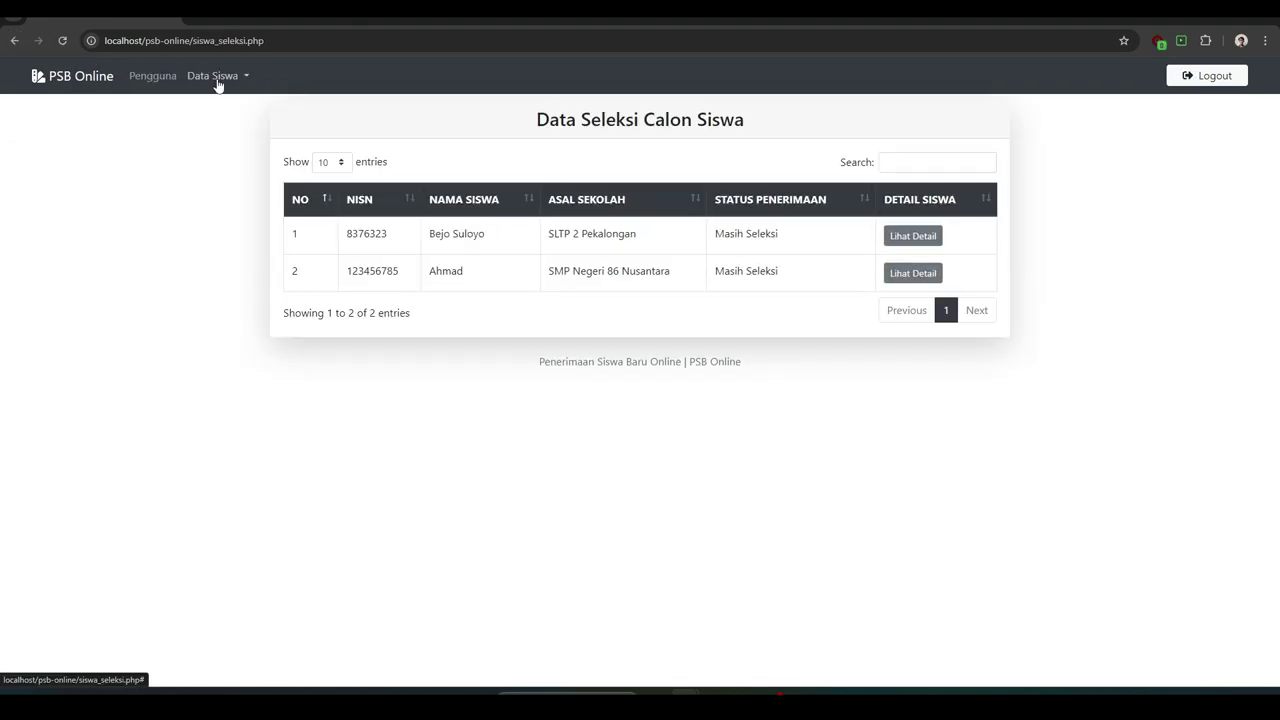
click(217, 80)
click(218, 128)
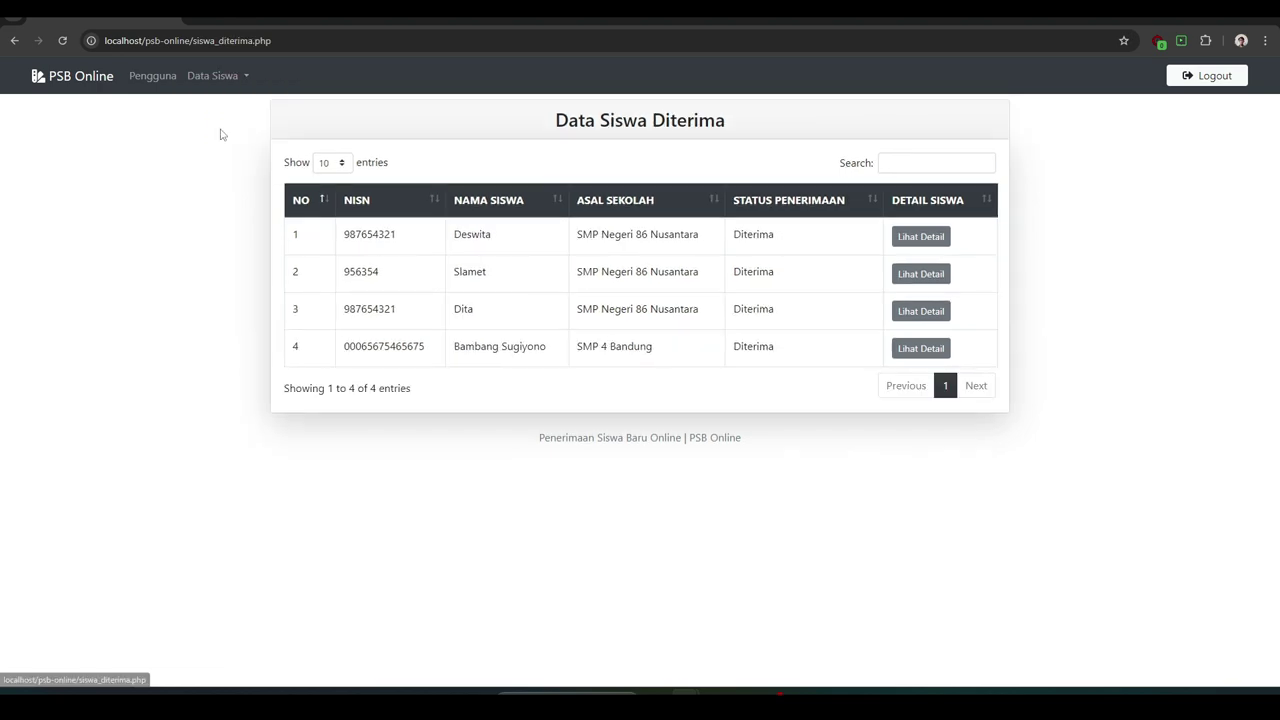
click(224, 80)
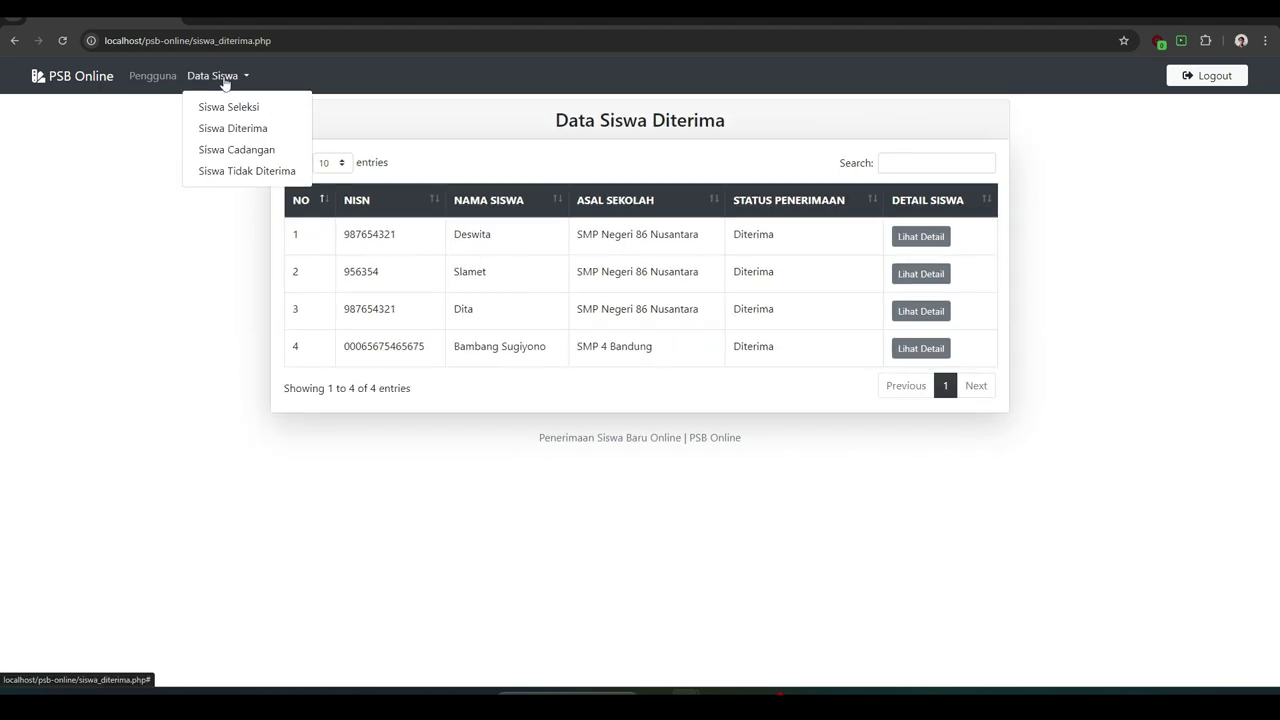
click(226, 152)
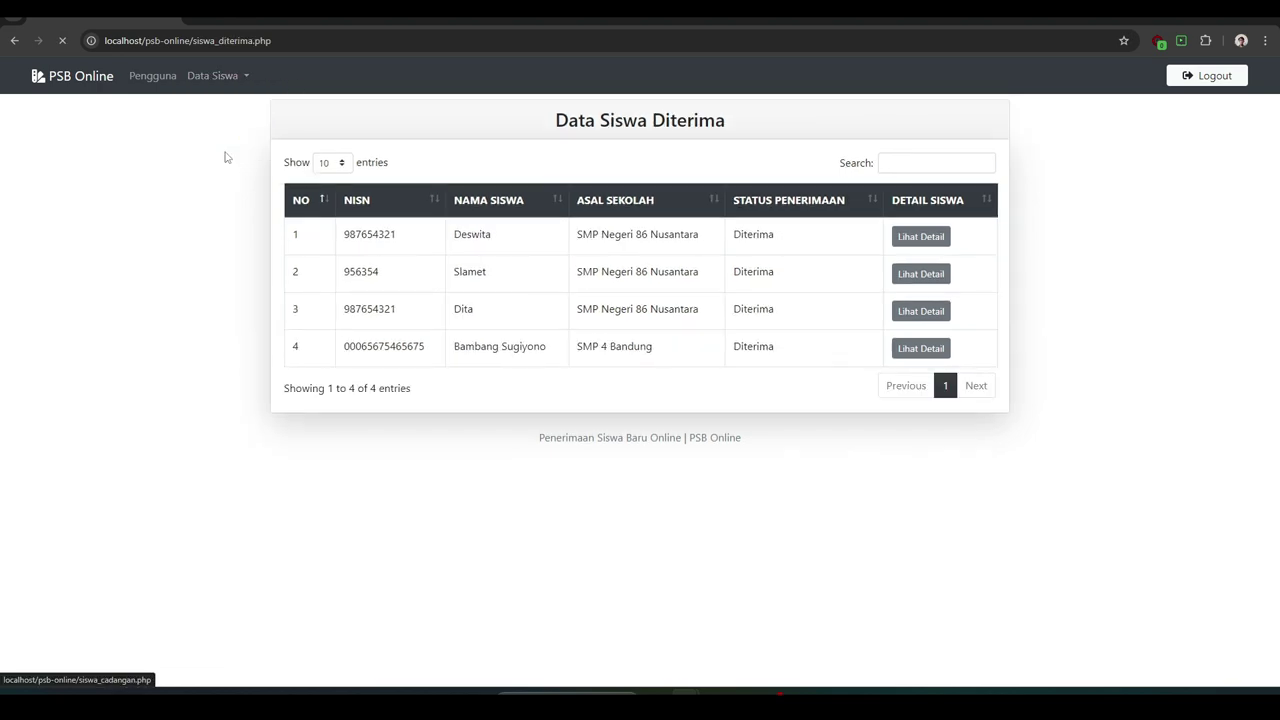
click(221, 80)
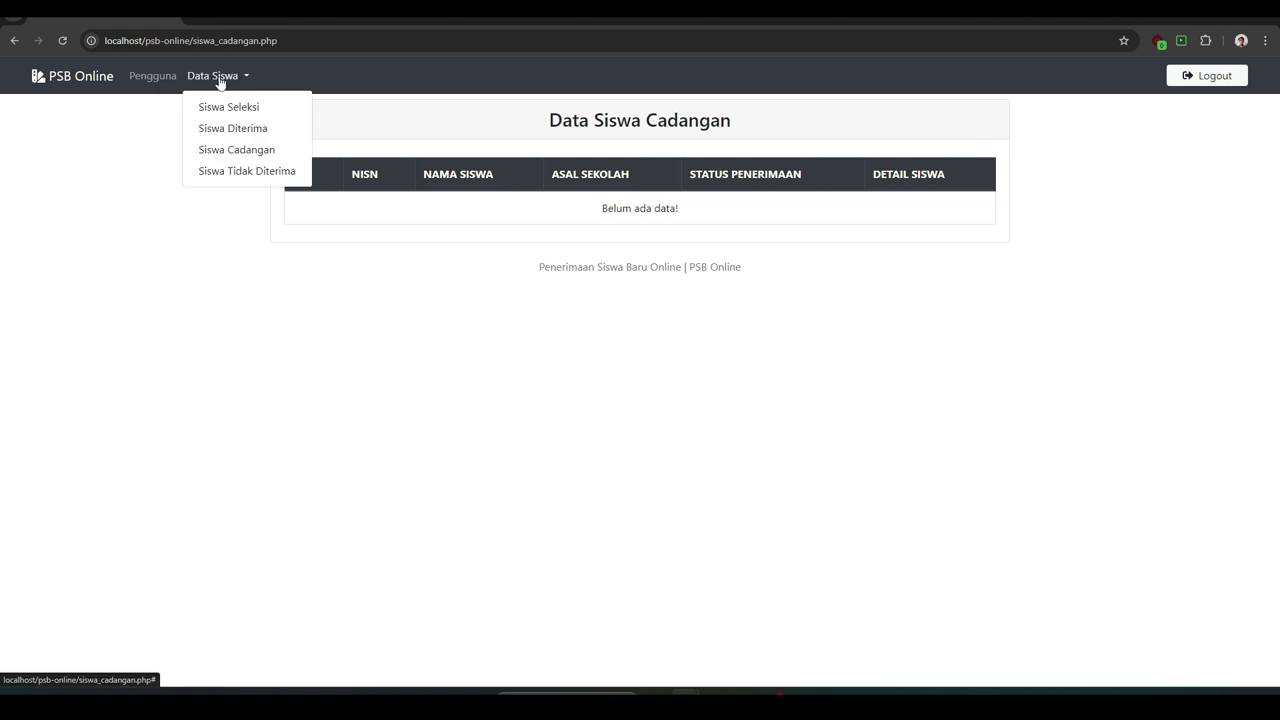
click(224, 172)
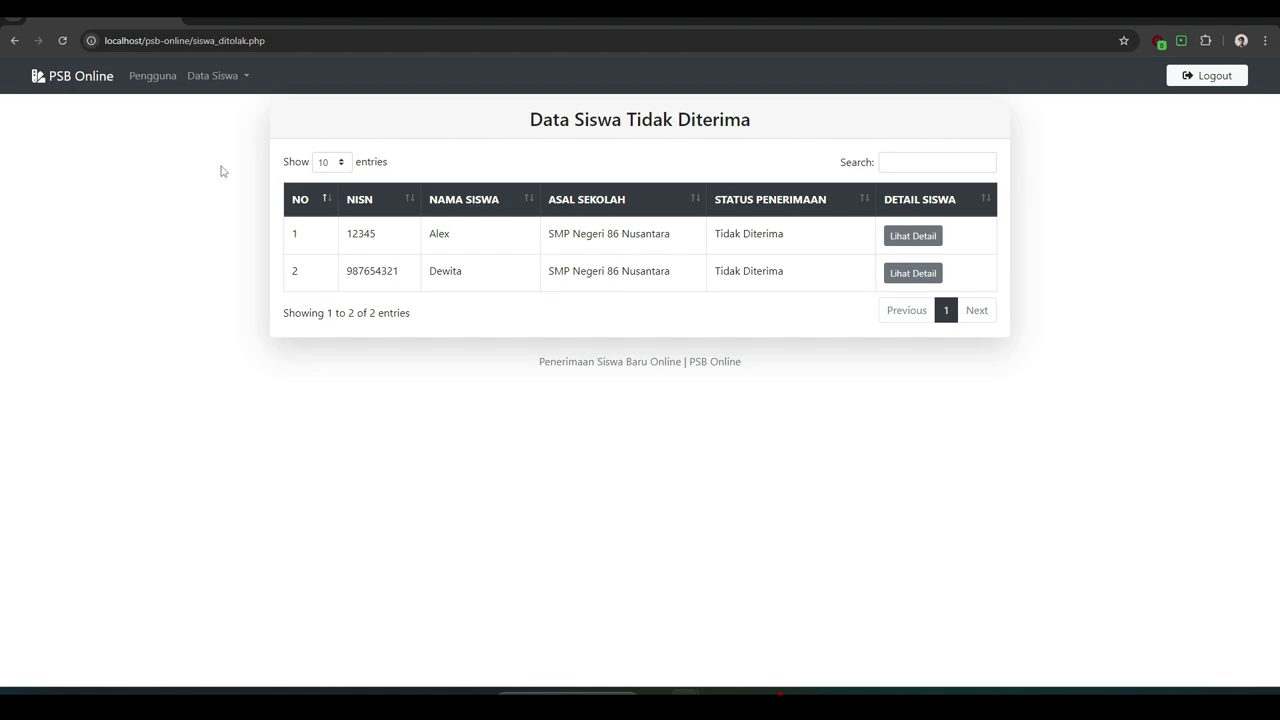
- Check the Pengguna account list, log out, and go to the registration page
click(137, 82)
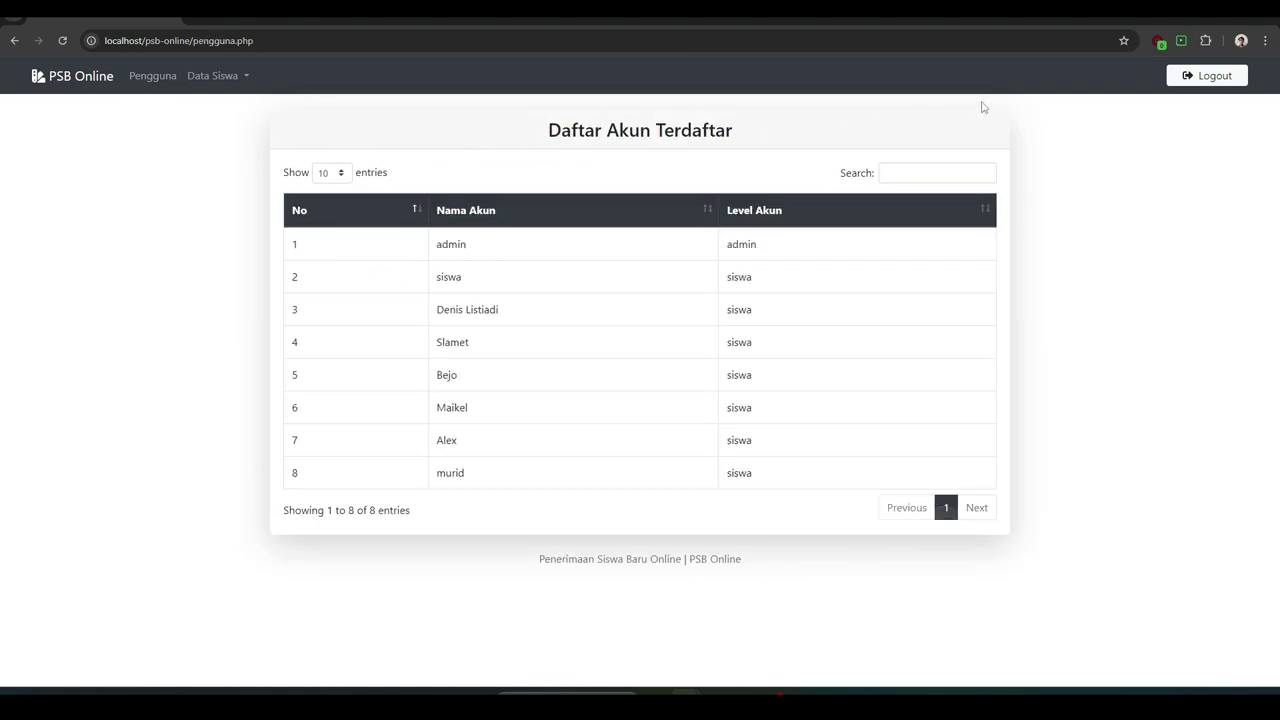
click(1189, 78)
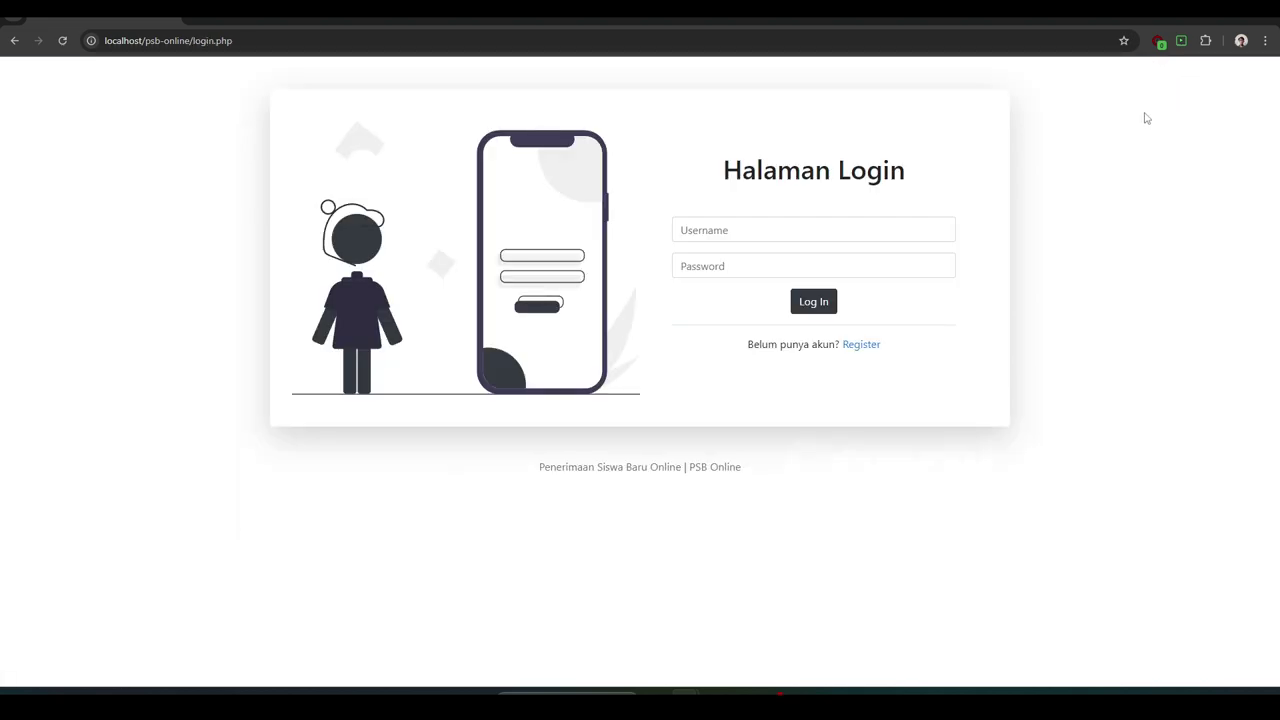
click(867, 347)
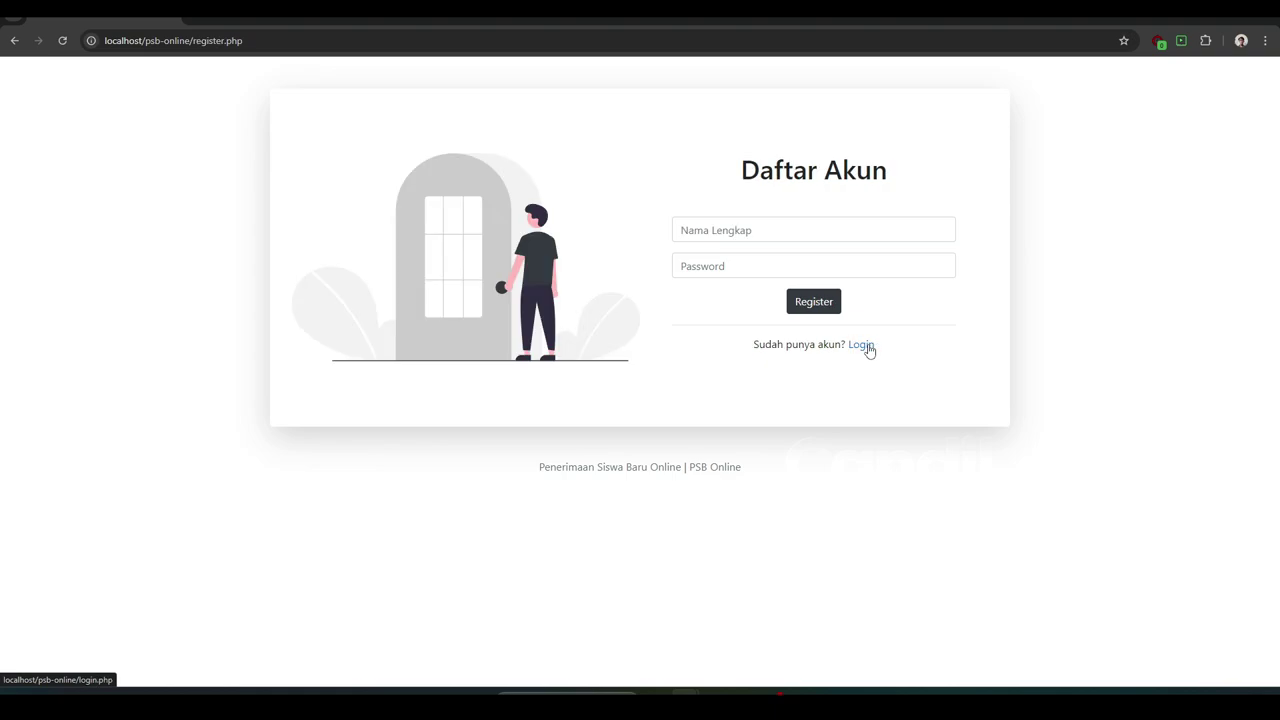
click(761, 236)
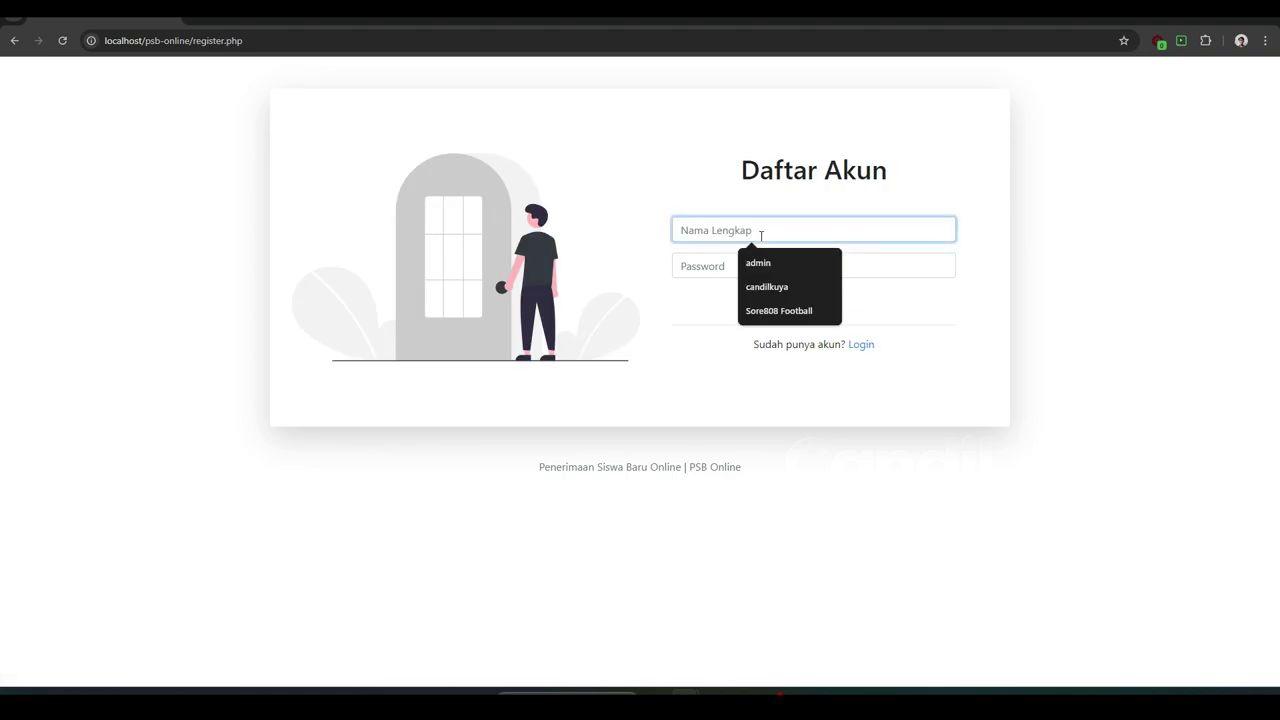
- Register an account with the student's full name and a password, then acknowledge 'Berhasil Register'
text(candil)
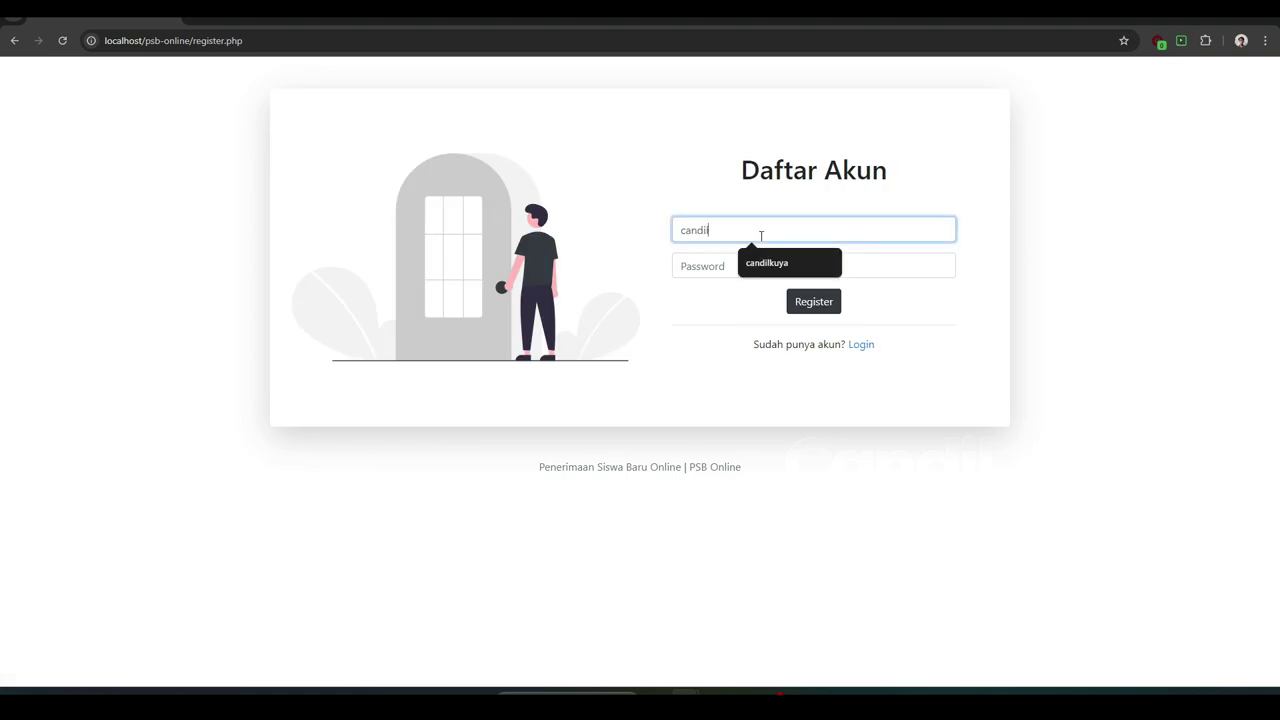
text(kuya)
click(725, 263)
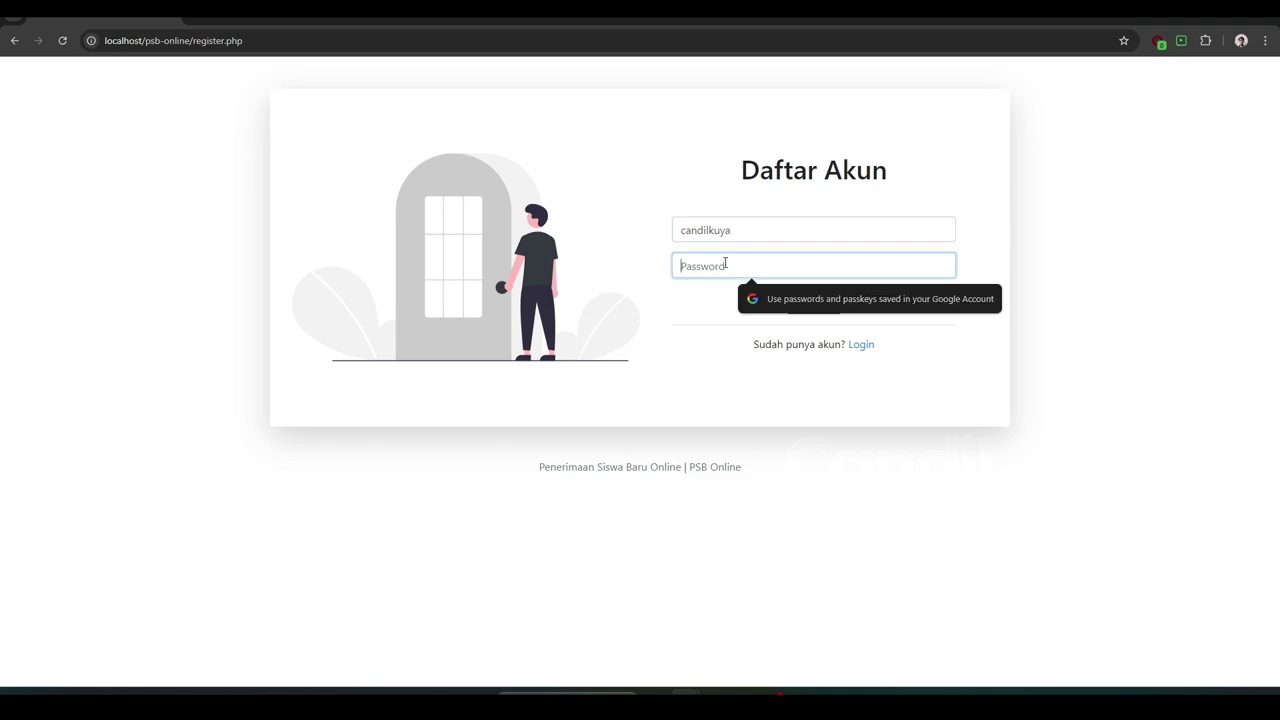
text(12)
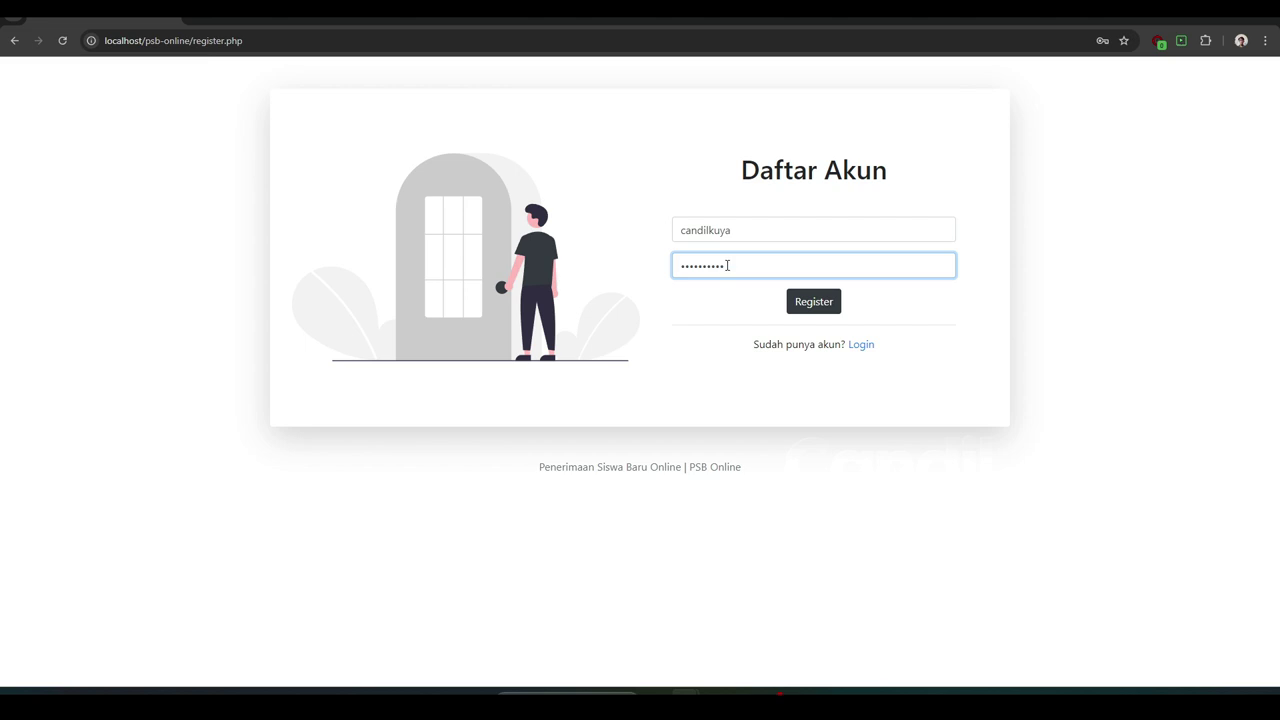
click(806, 308)
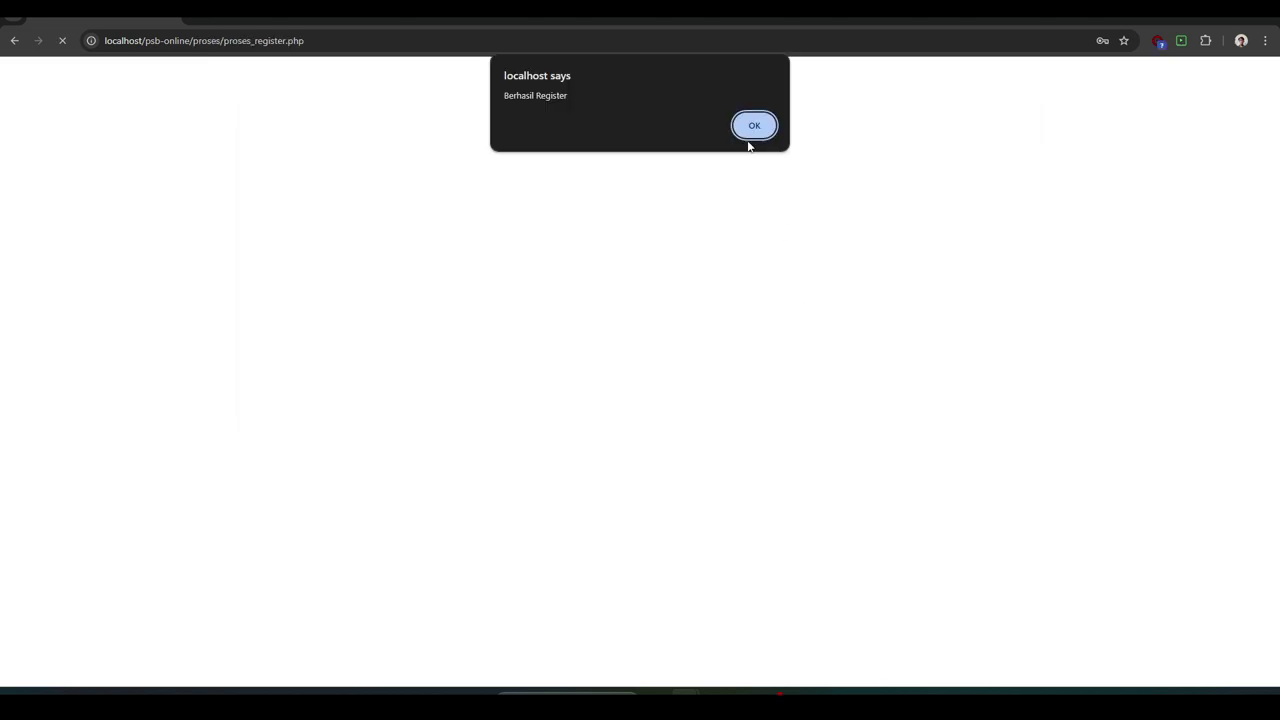
click(751, 126)
- Sign in with the new account's credentials, dismissing the password warning and save-password offer
click(754, 229)
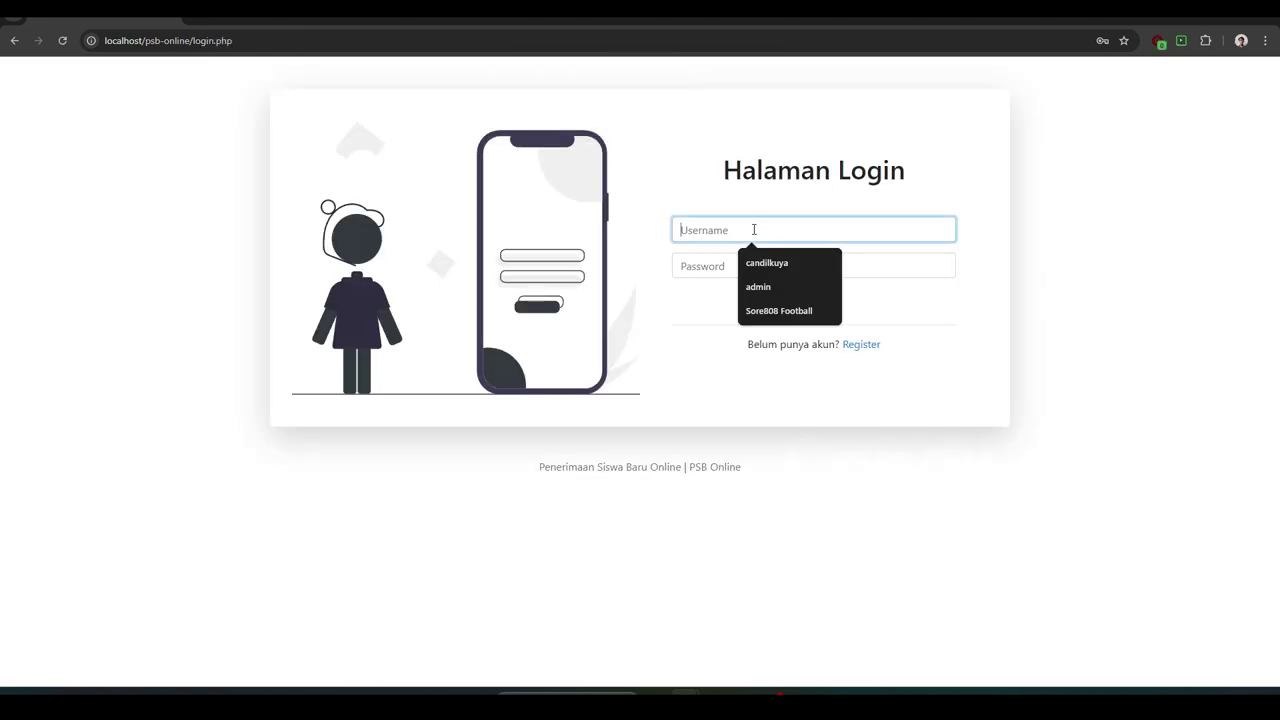
text(candi)
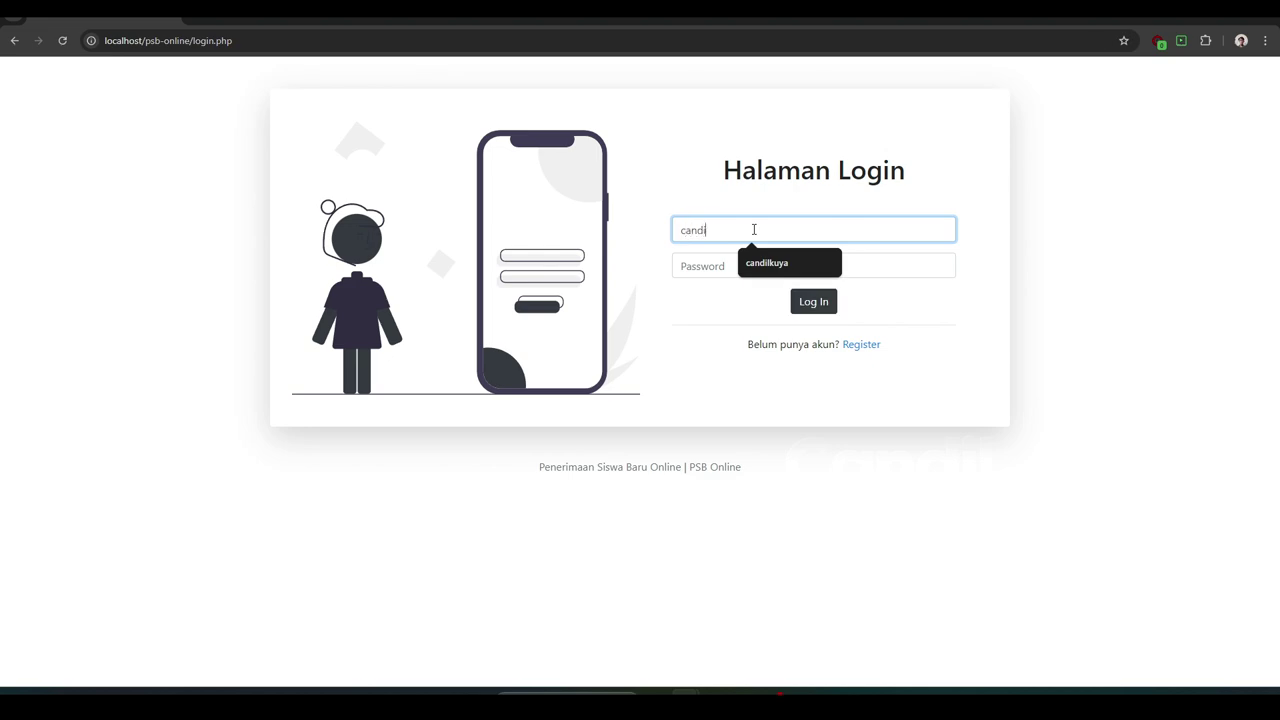
text(lkuya)
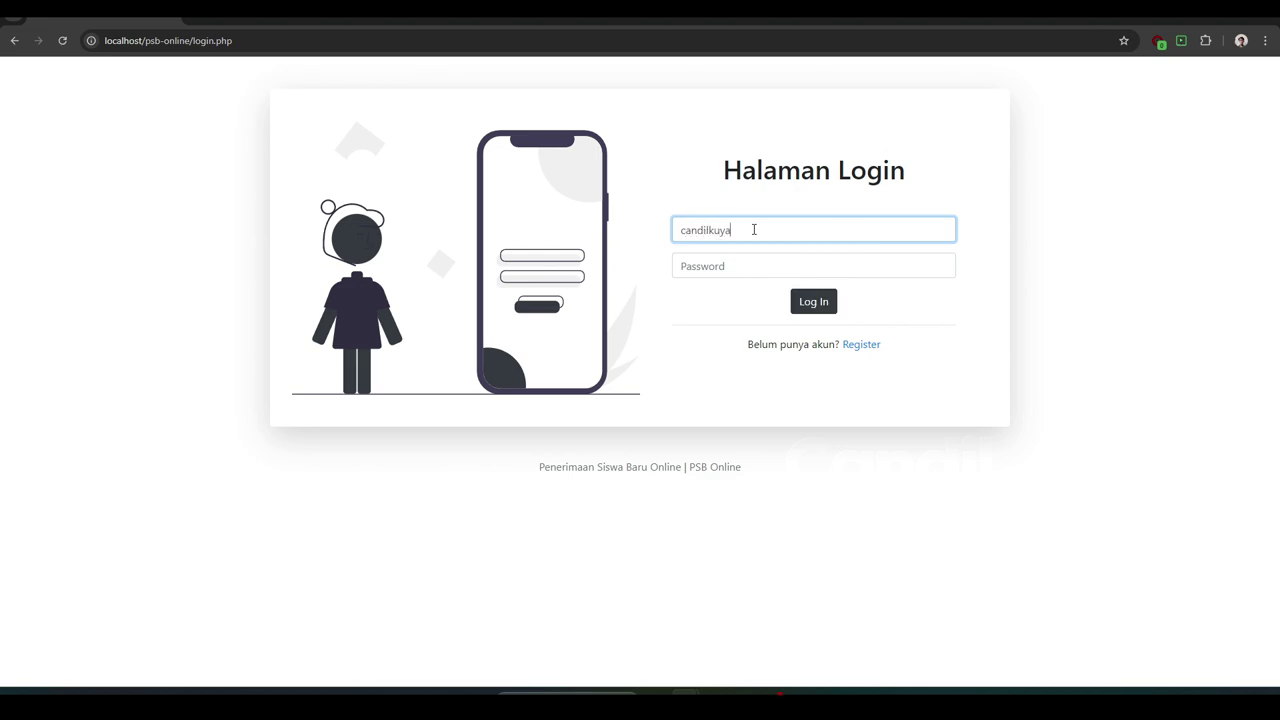
click(752, 262)
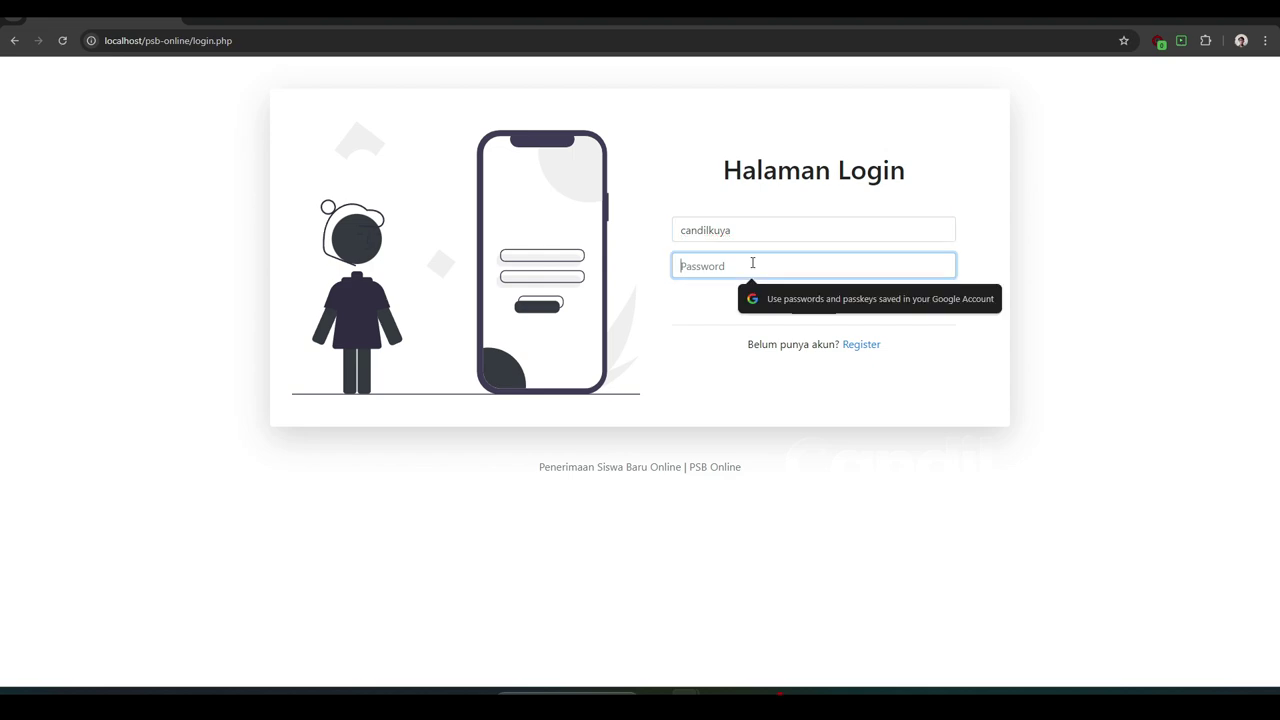
text(can)
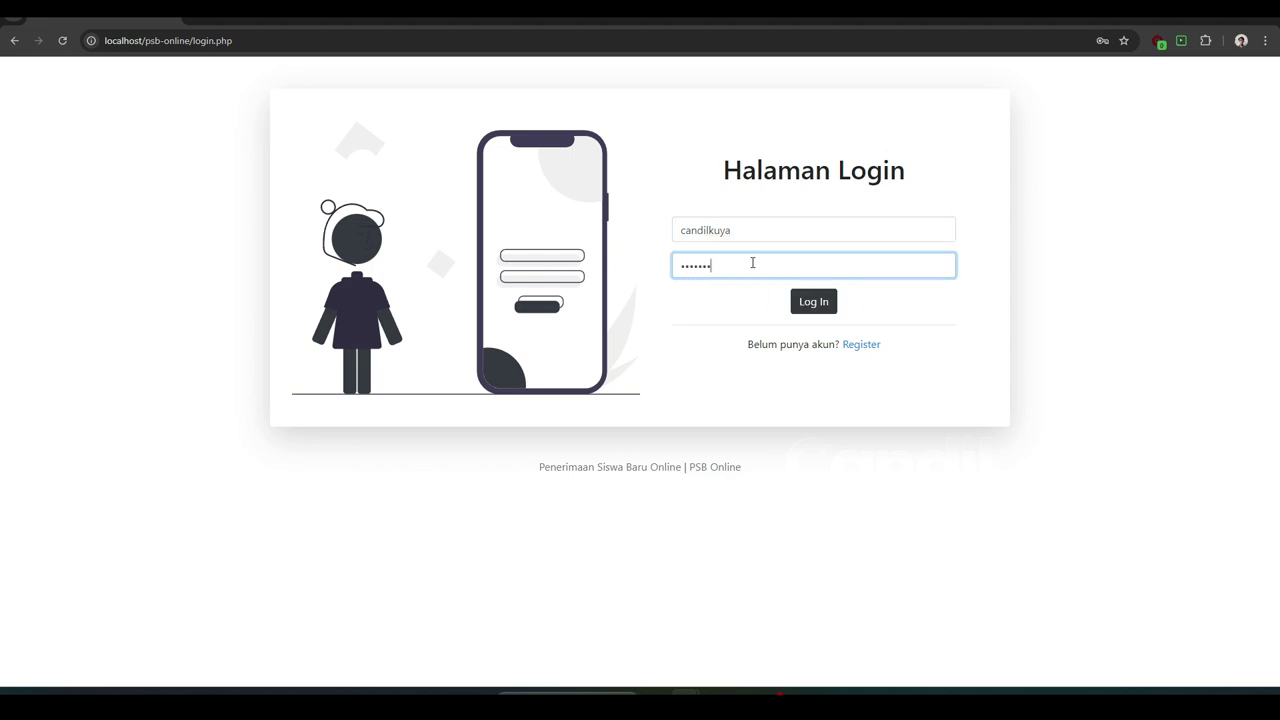
text(dilkuya)
click(817, 304)
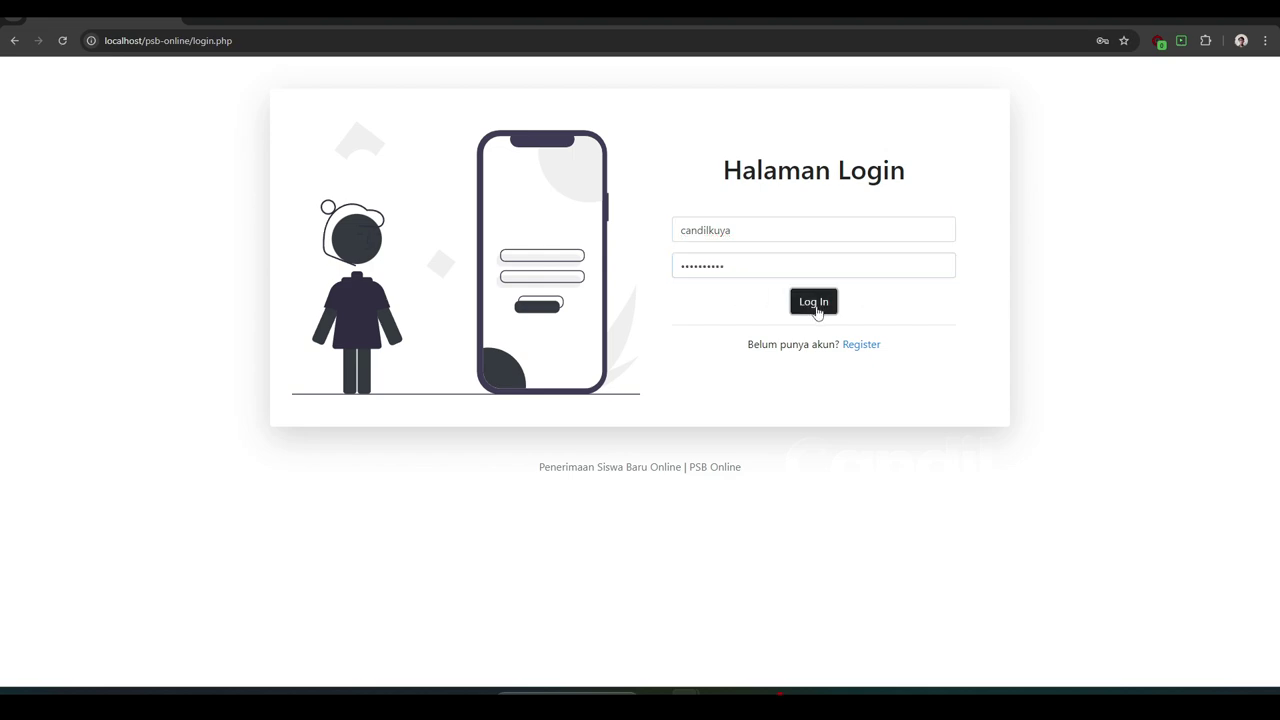
click(754, 229)
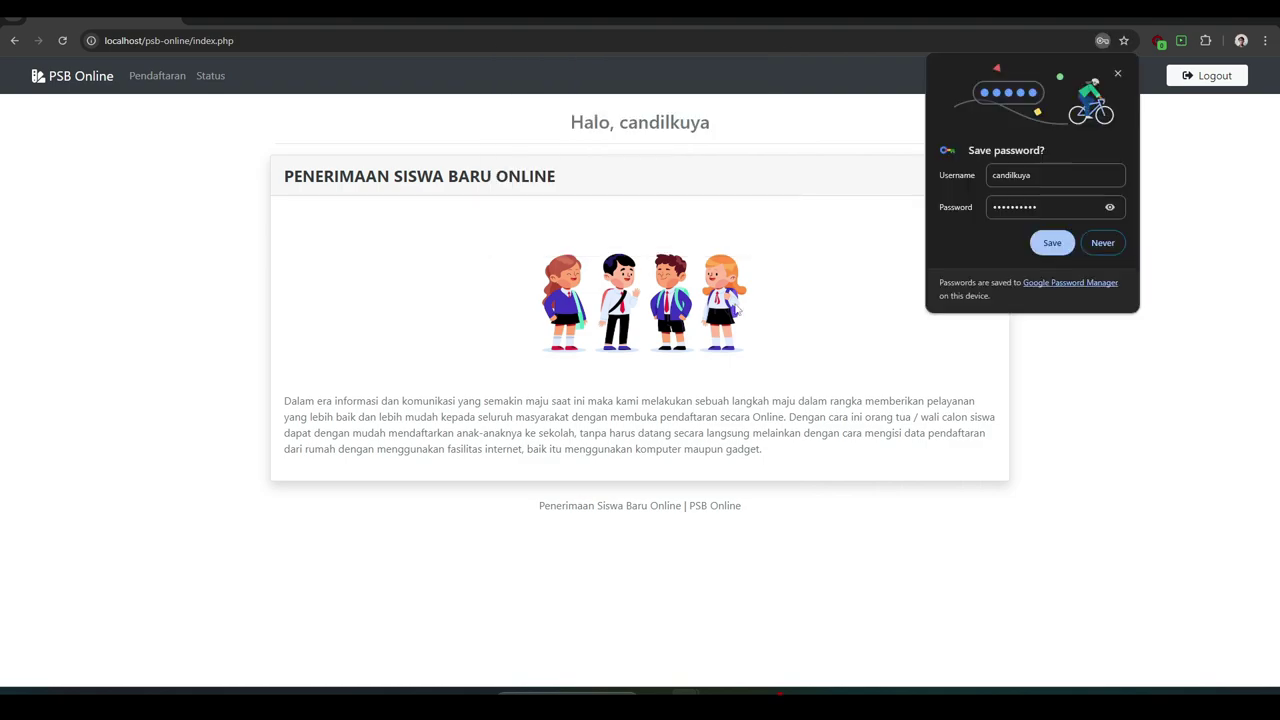
click(1118, 74)
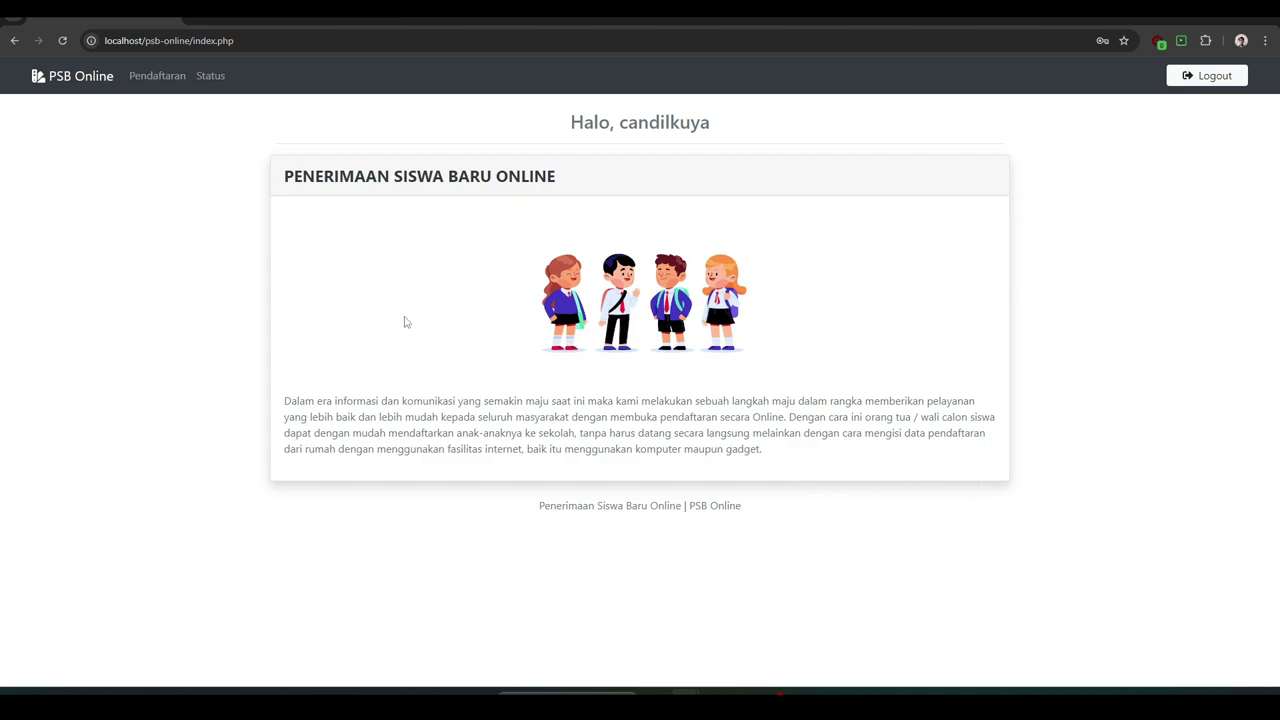
- Open Formulir Pendaftaran and enter the applicant's full name and NISN number
click(167, 90)
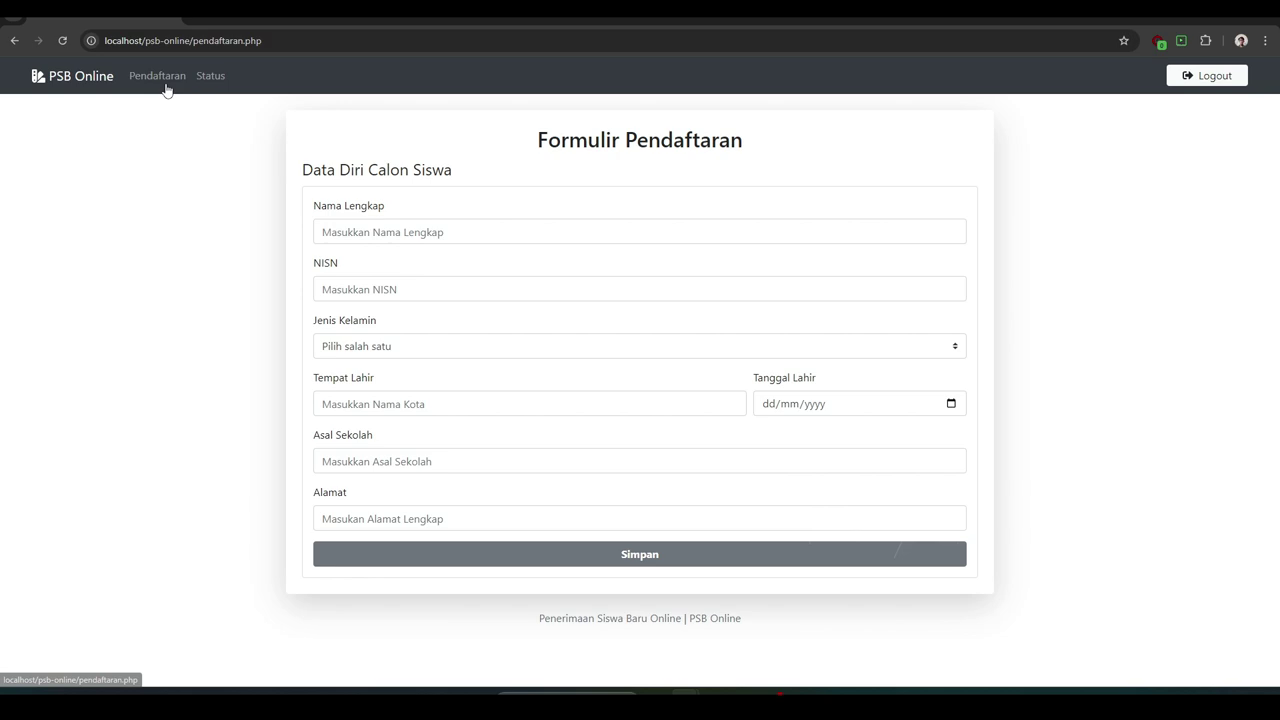
click(344, 231)
text(sa)
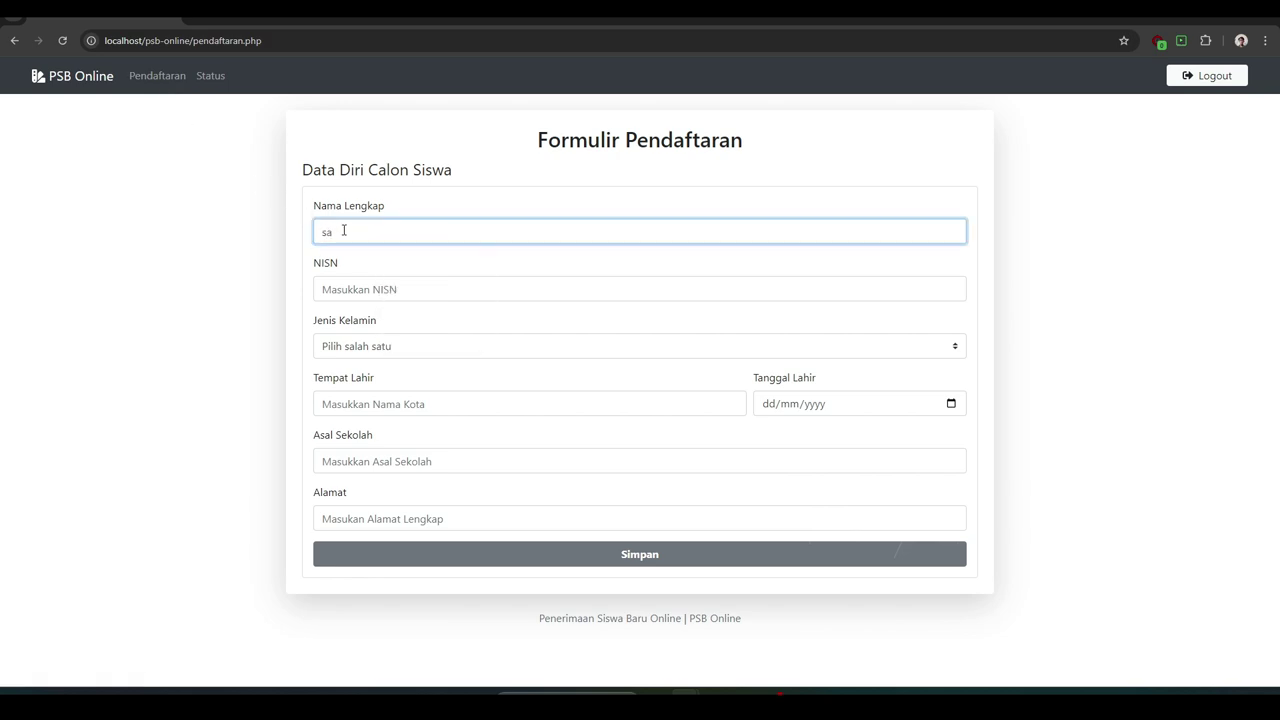
text(n)
key(ctrl+a)
text(s)
click(345, 289)
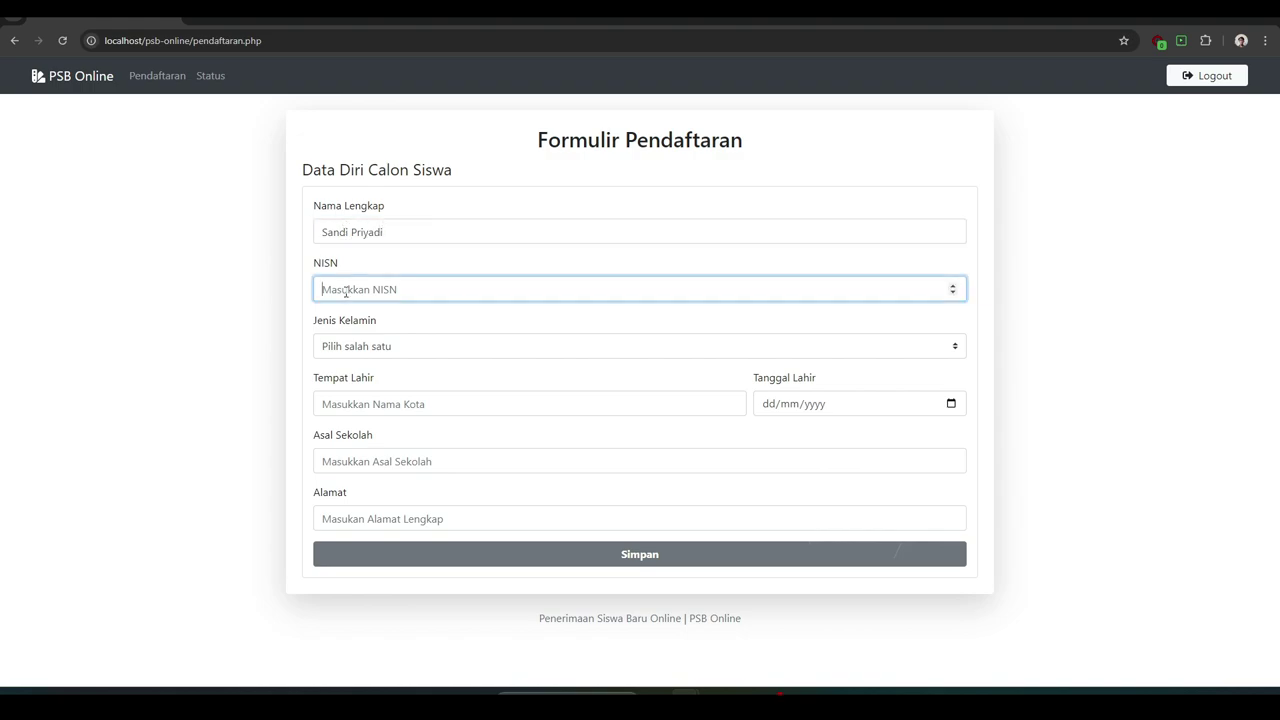
text(123456789)
- Set gender to Laki laki and birthplace to Subang
click(357, 350)
click(358, 390)
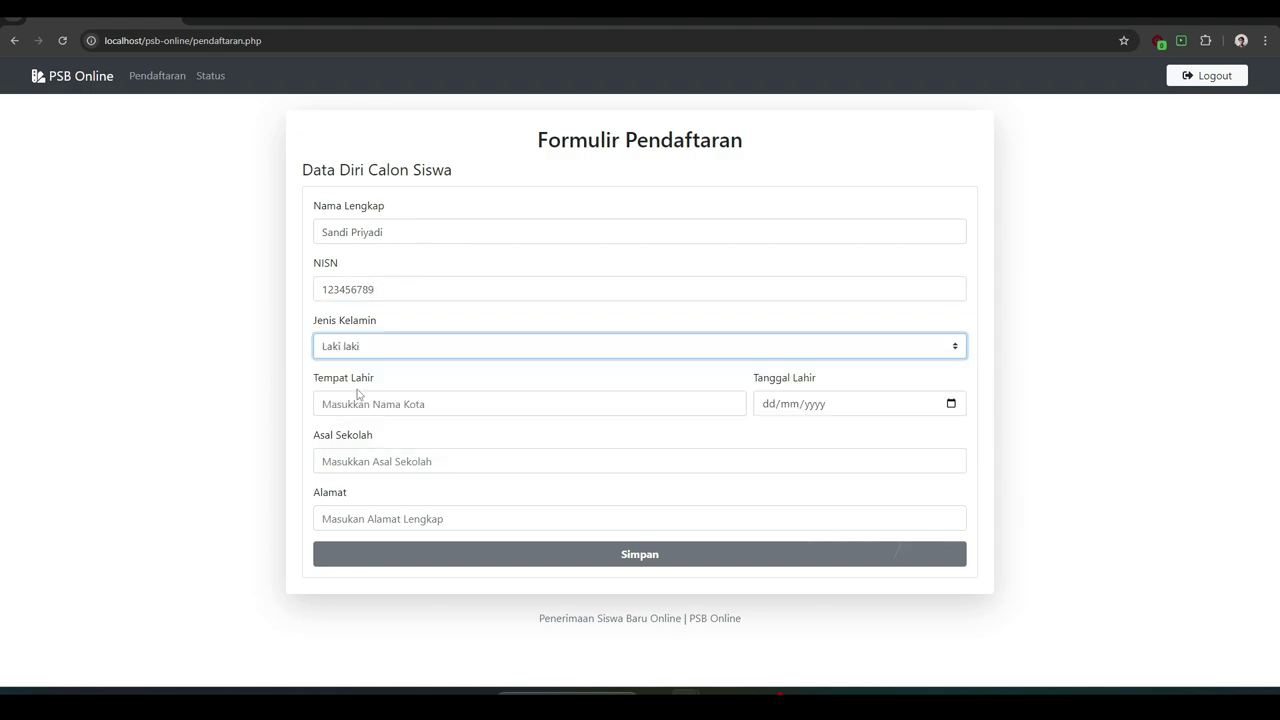
click(355, 403)
text(Subang)
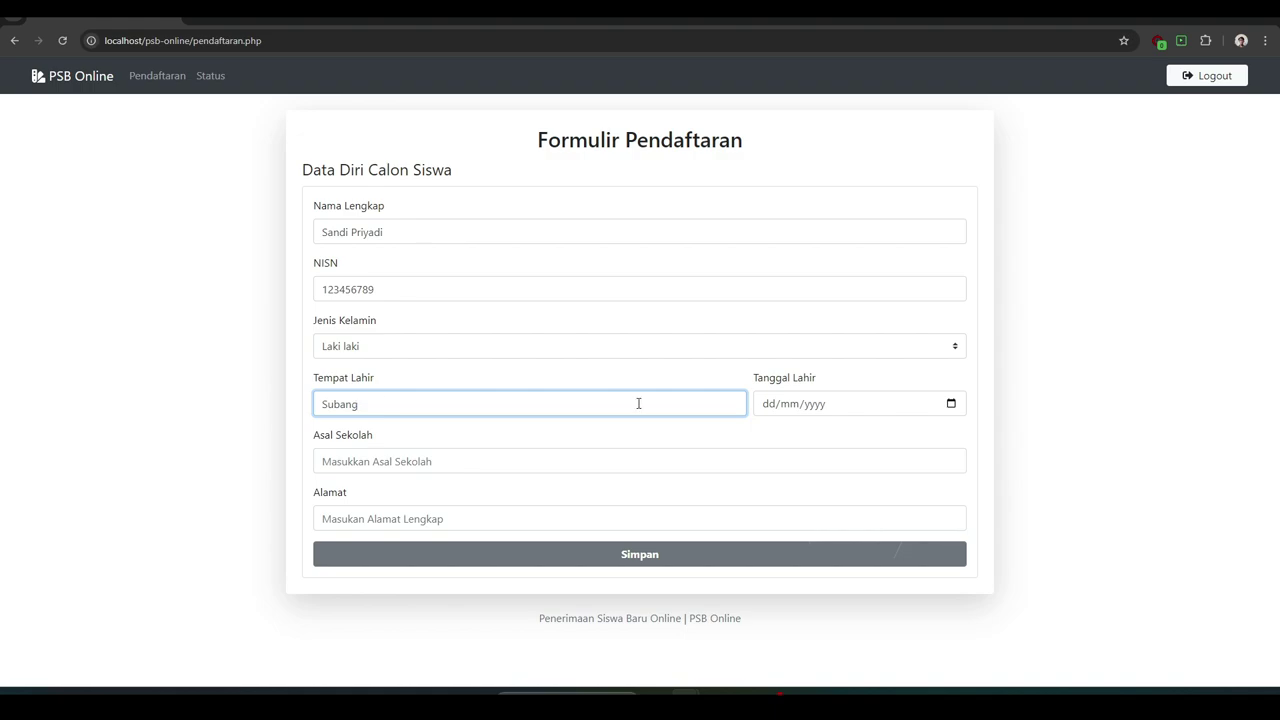
- Set the Tanggal Lahir birth date to 08/01/2000
click(953, 406)
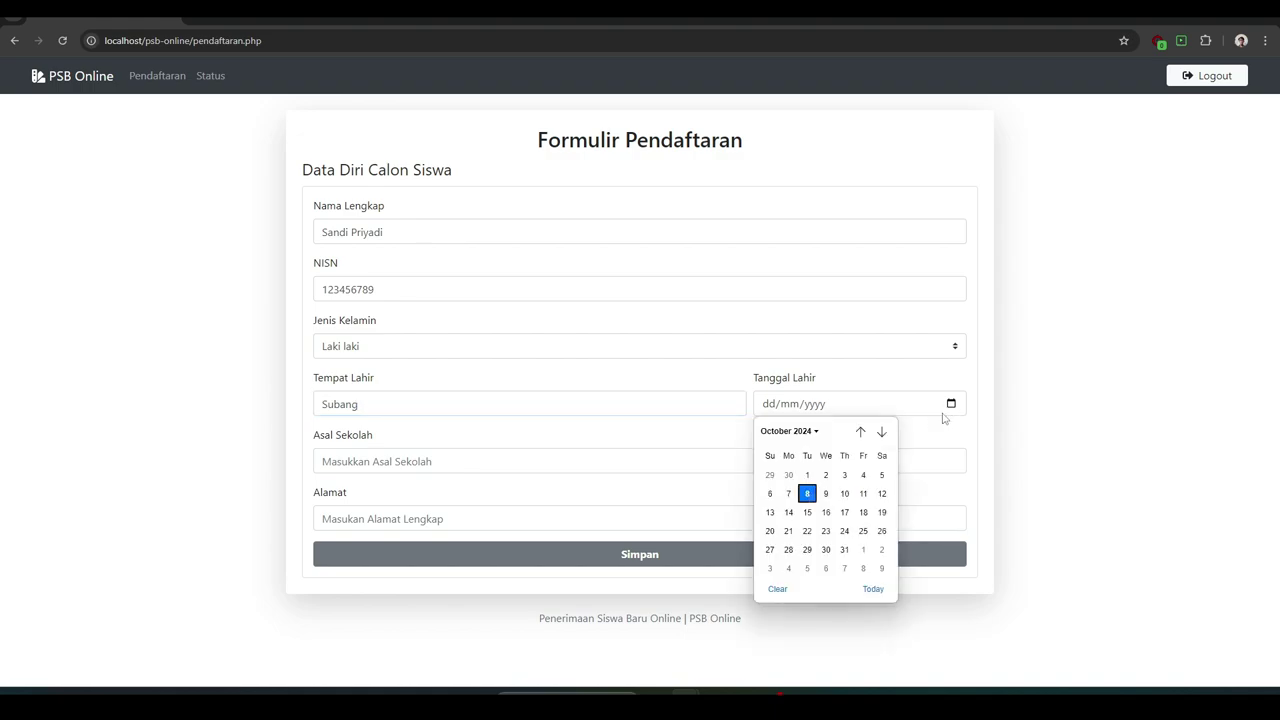
click(860, 431)
click(860, 431)
click(860, 431)
click(860, 431)
click(860, 431)
click(860, 431)
click(860, 431)
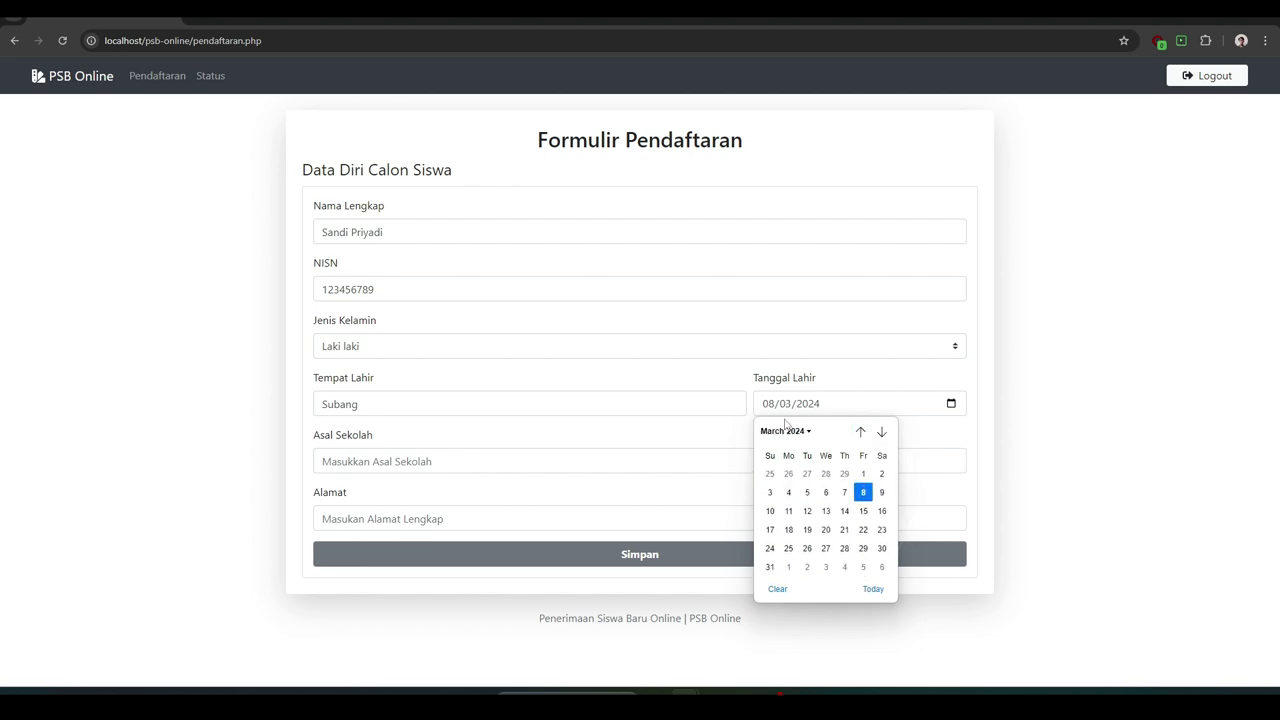
click(769, 404)
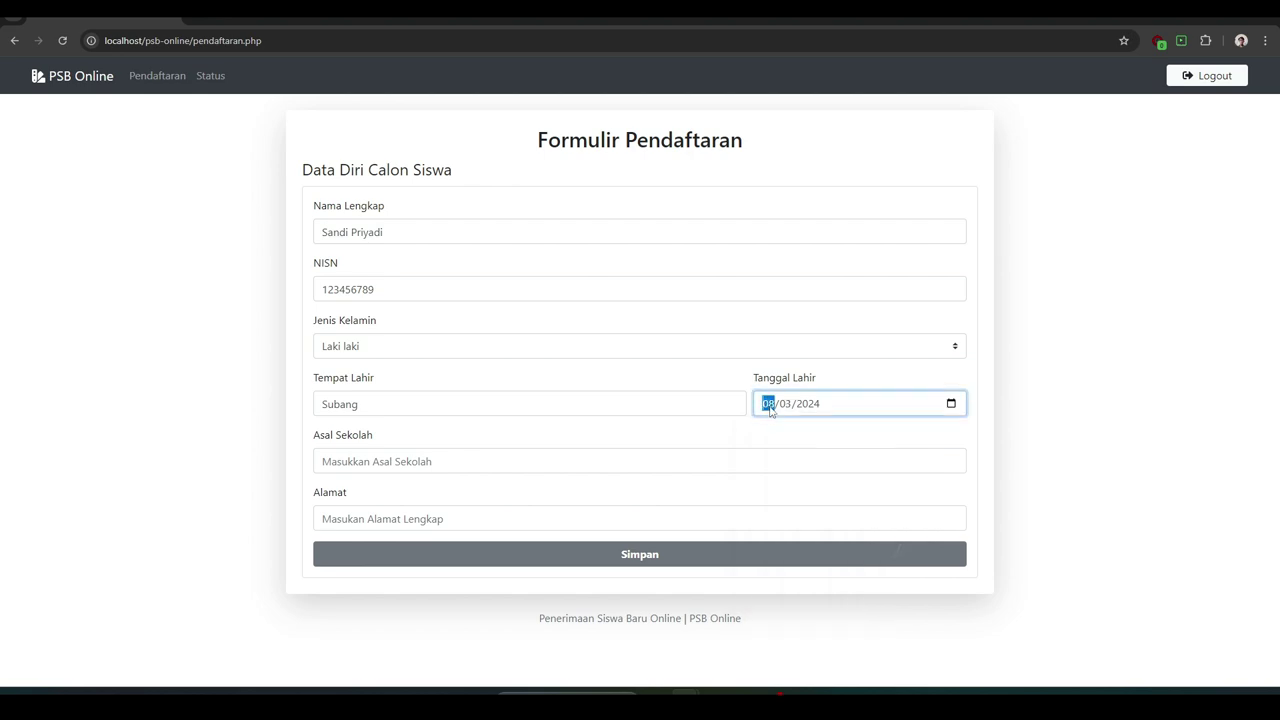
text(8)
text(1)
- Enter school SDN Cikuya and the address, then save the form with Simpan
click(596, 461)
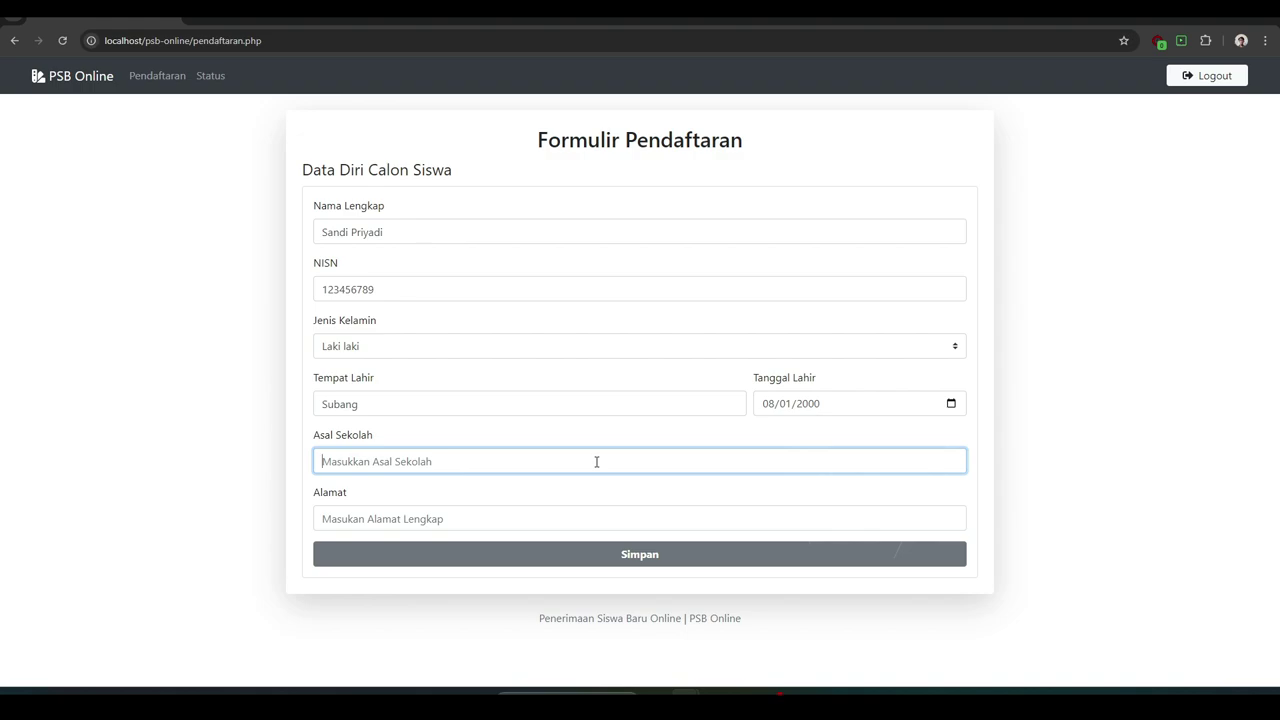
text(SDN Cikuya)
click(568, 516)
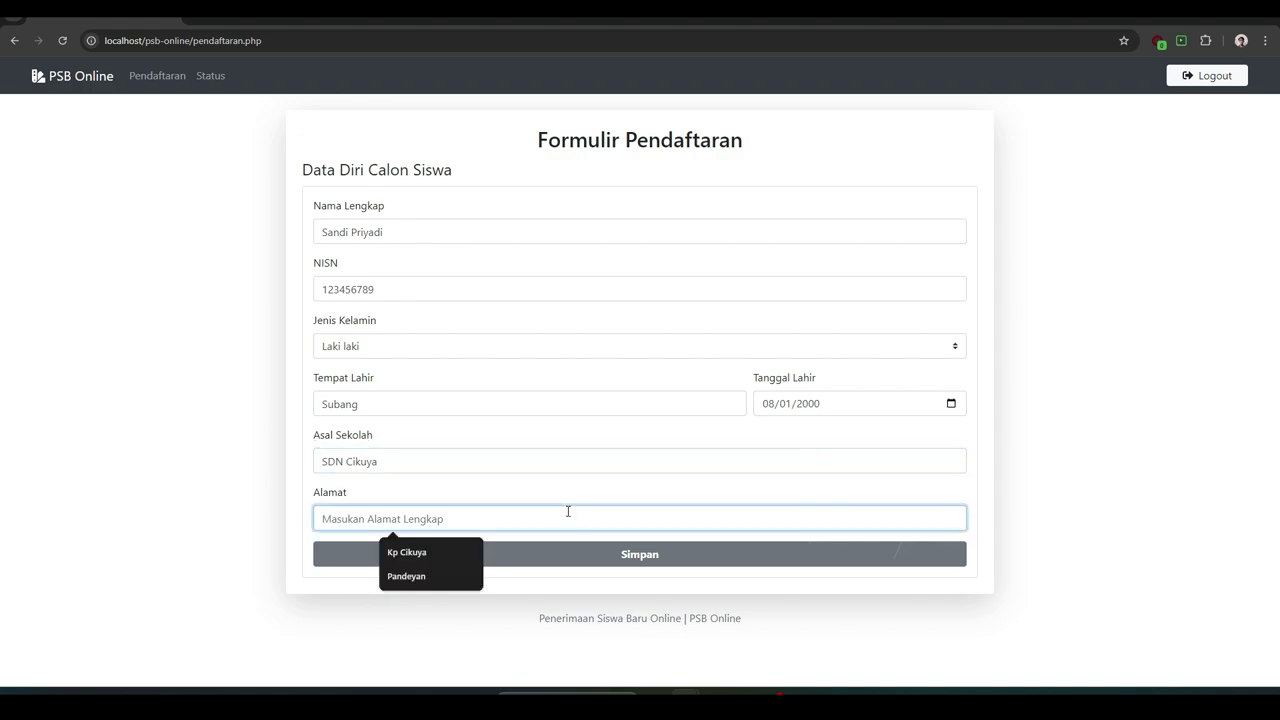
text(kp Cikuya)
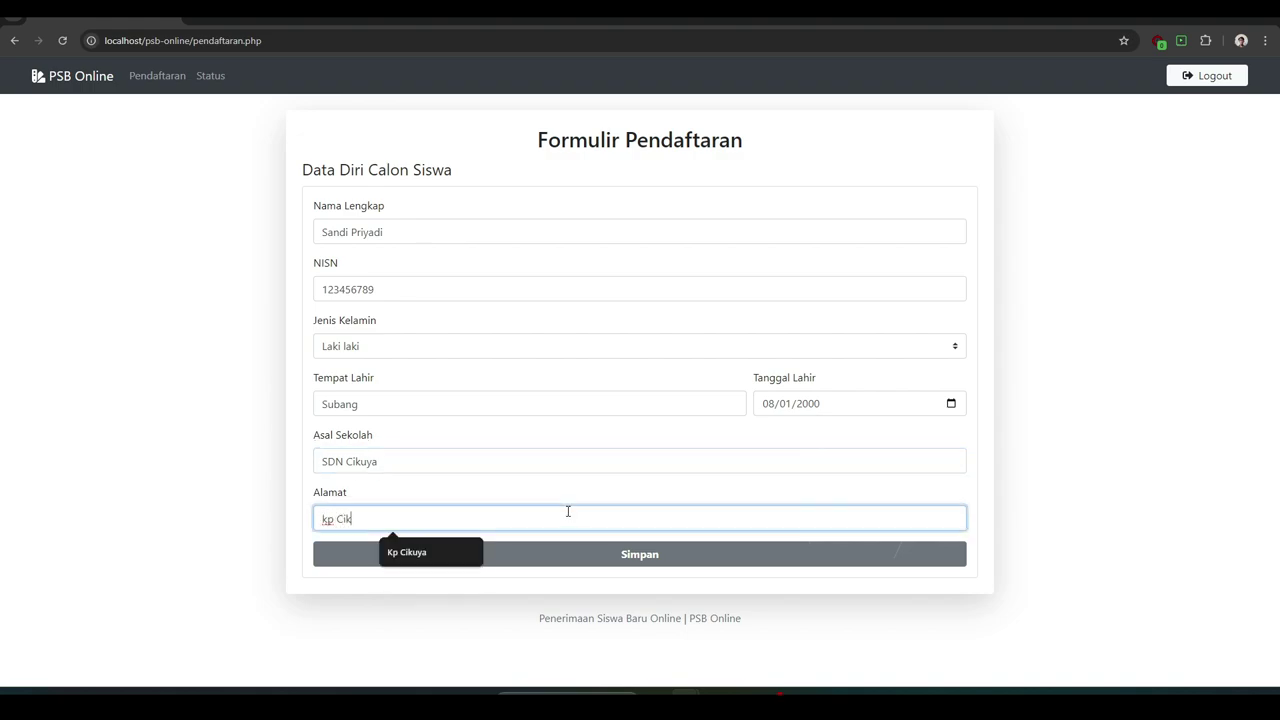
click(620, 555)
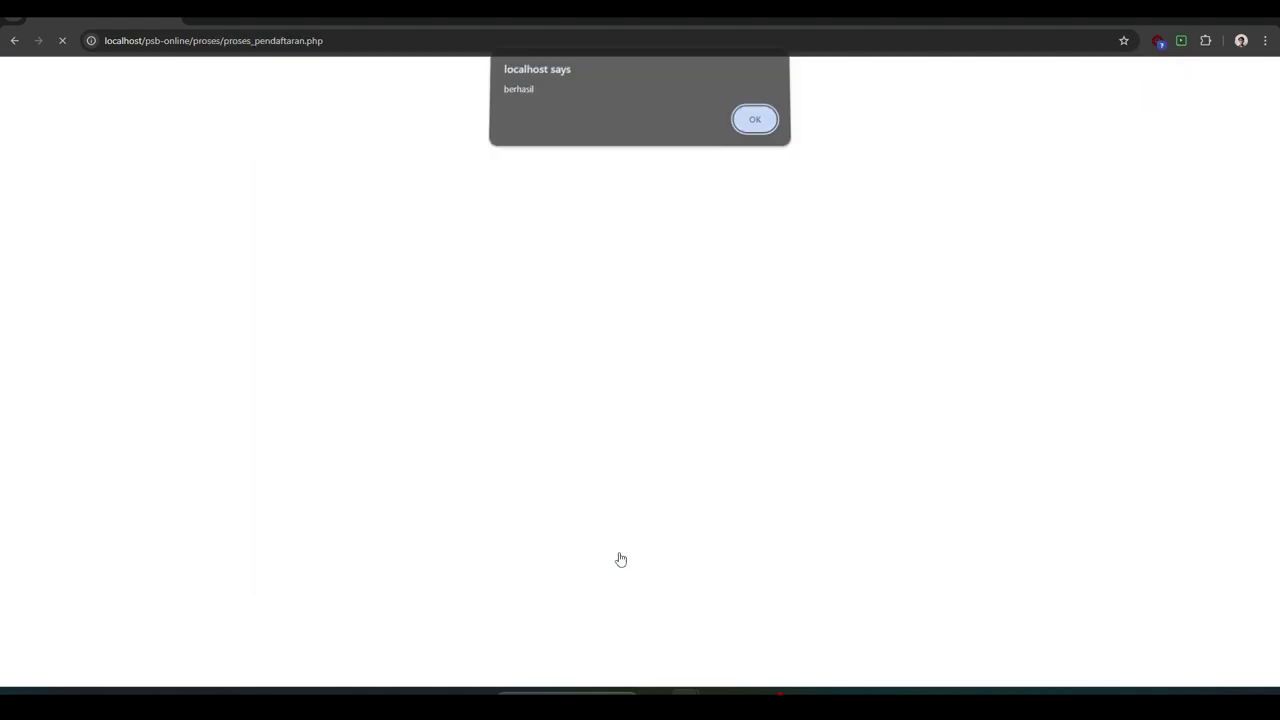
- Dismiss the success alert and preview the Cetak Status Pendaftaran printout without printing
click(753, 127)
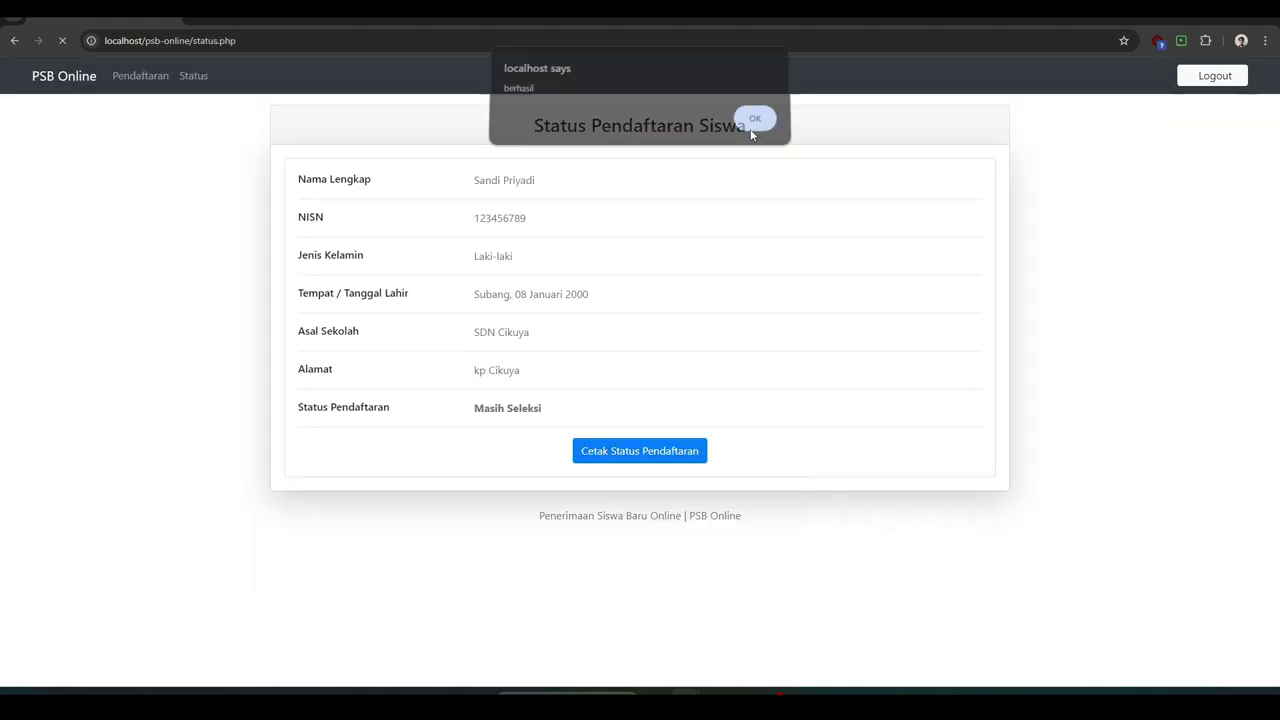
click(641, 452)
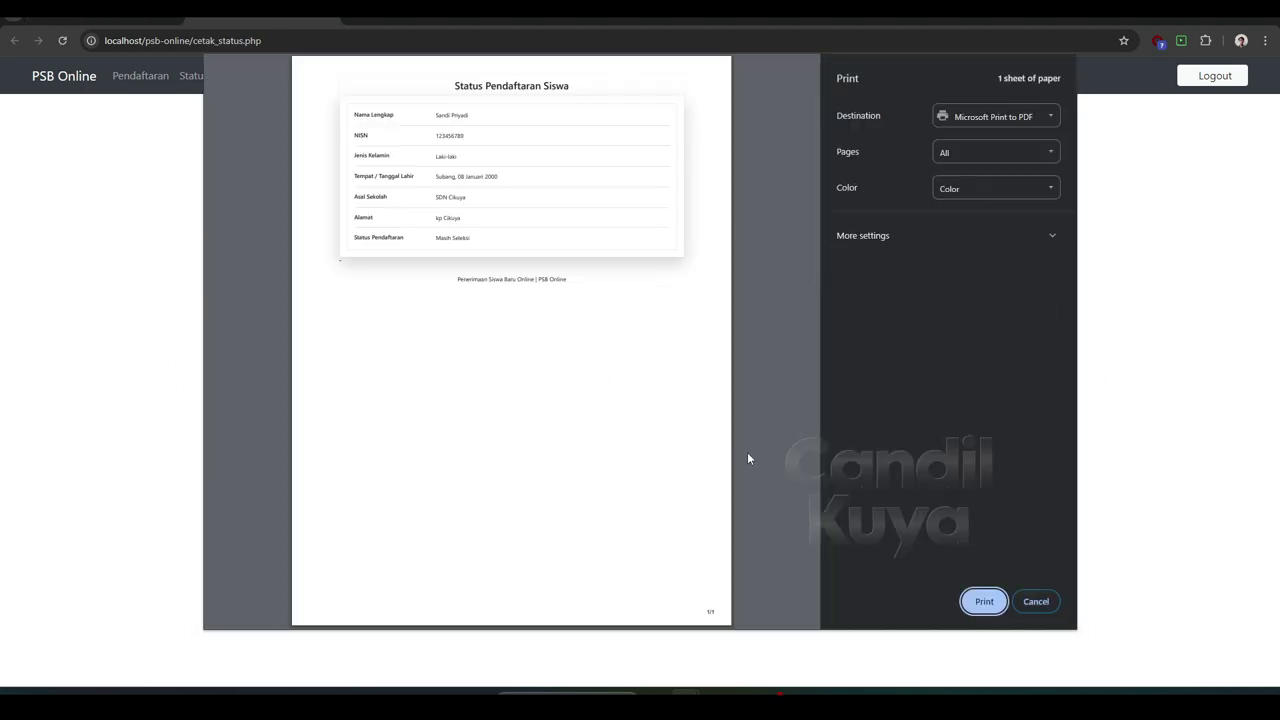
click(1040, 601)
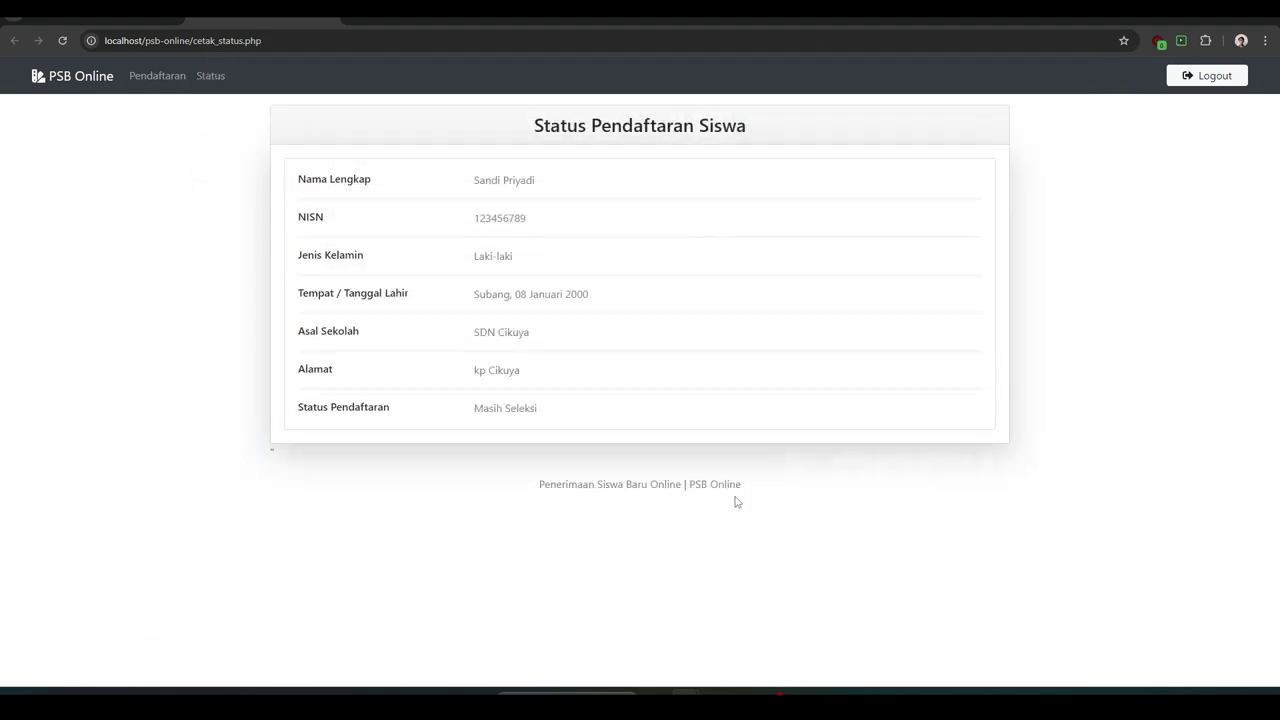
- Browse the Status and Pendaftaran pages, then log out of the student account
click(216, 88)
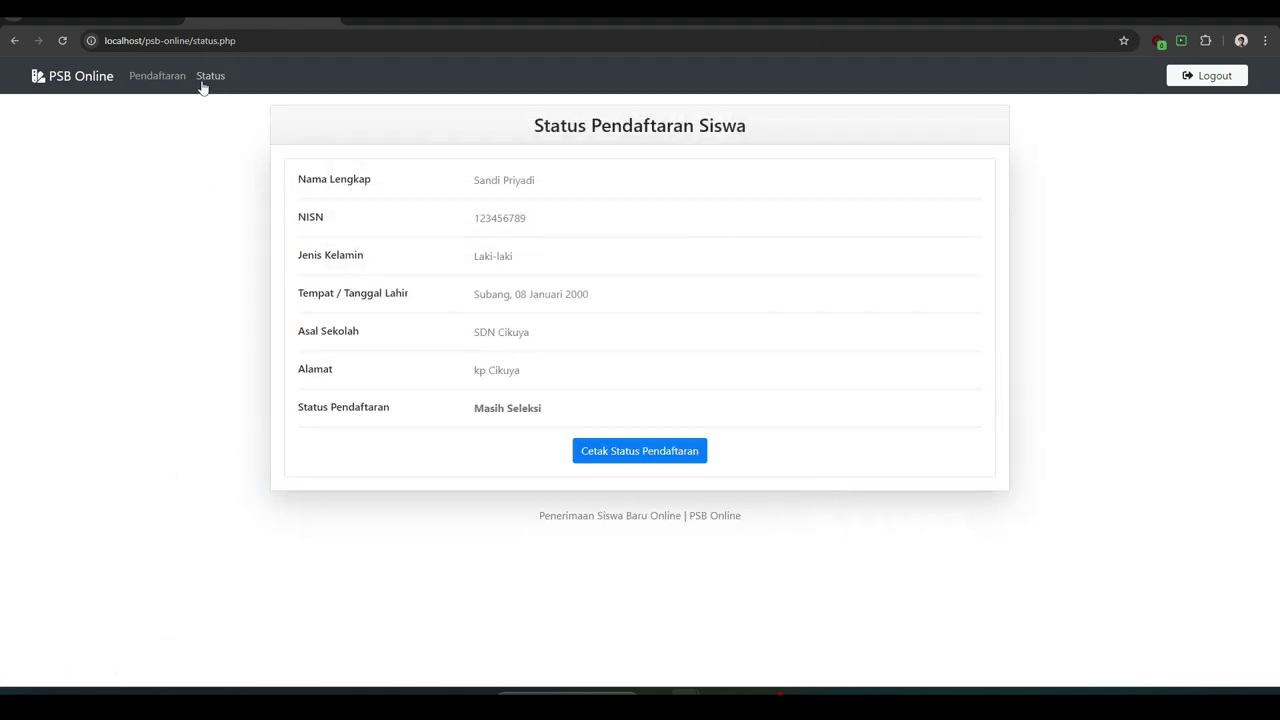
click(166, 80)
click(218, 82)
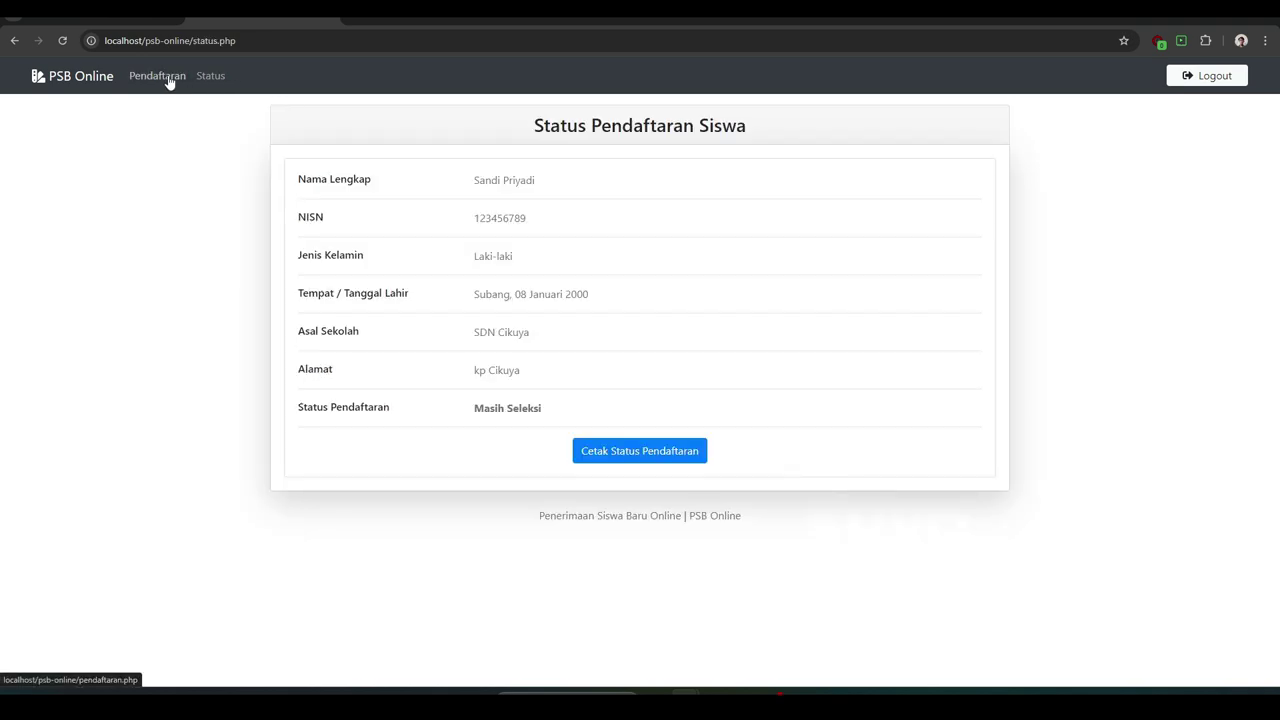
click(150, 78)
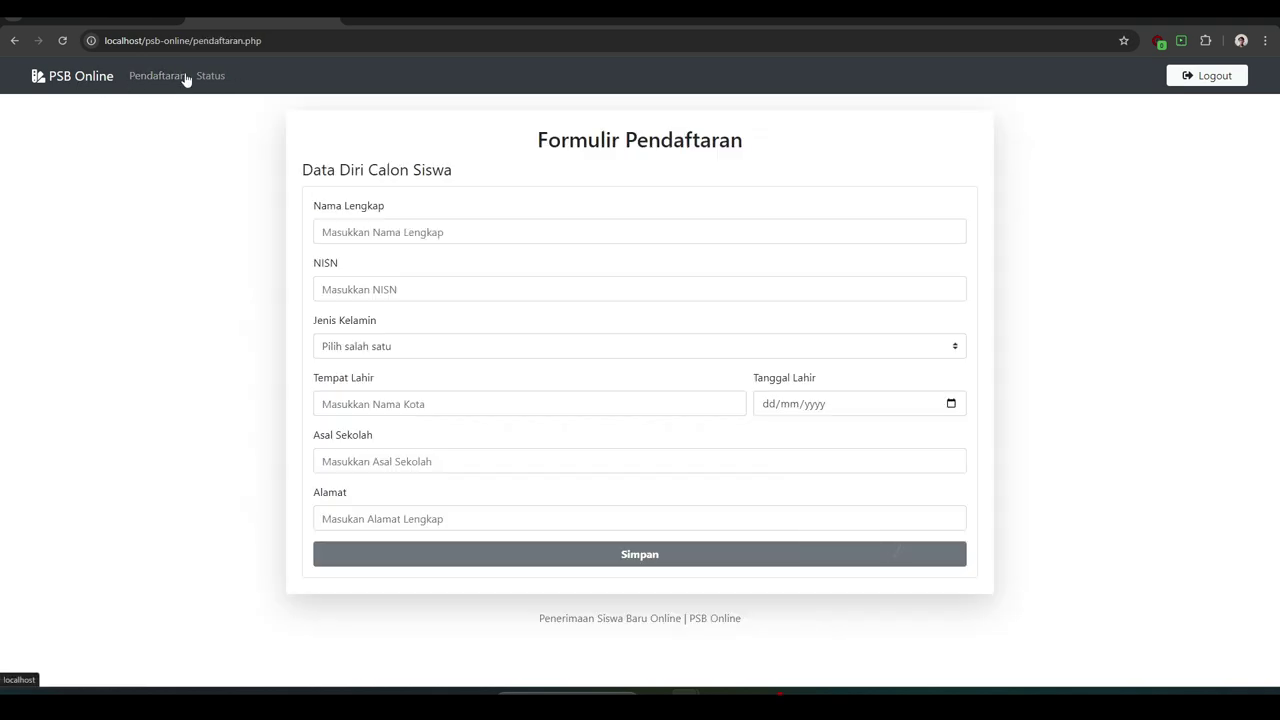
click(1205, 78)
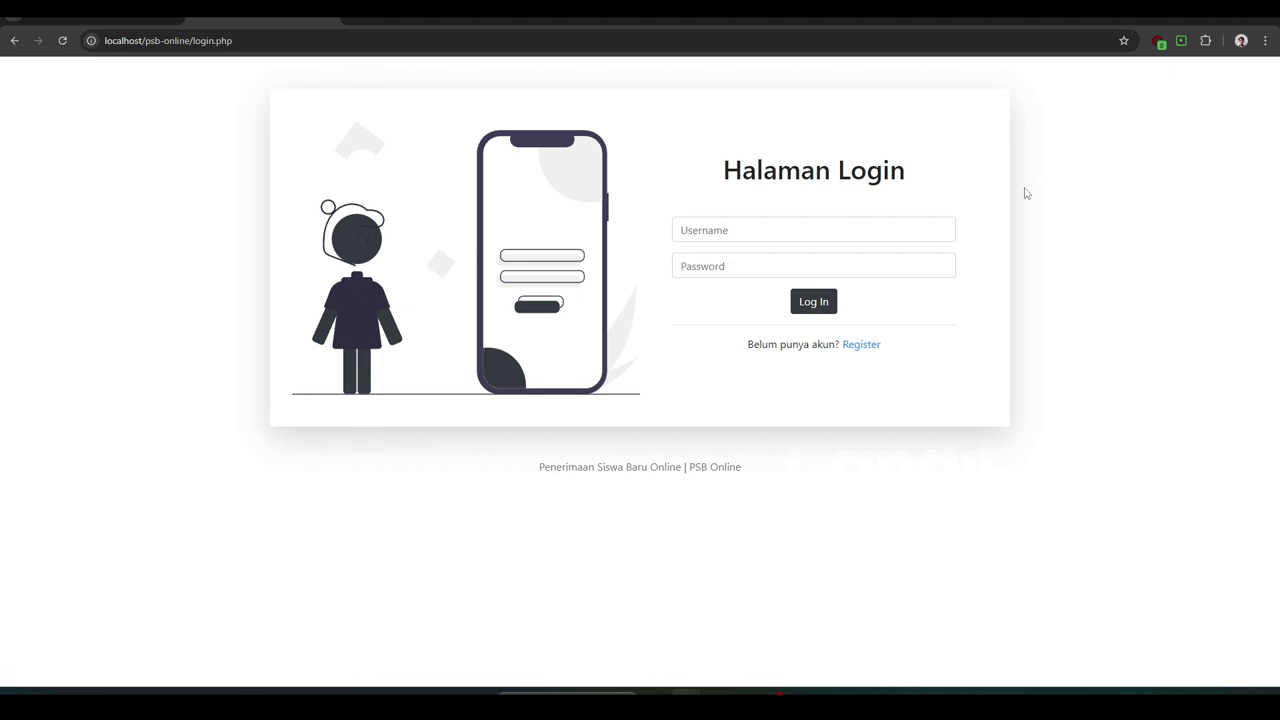
- Log into PSB Online with the admin username and password, dismissing Chrome's password warning
click(843, 232)
text(ad)
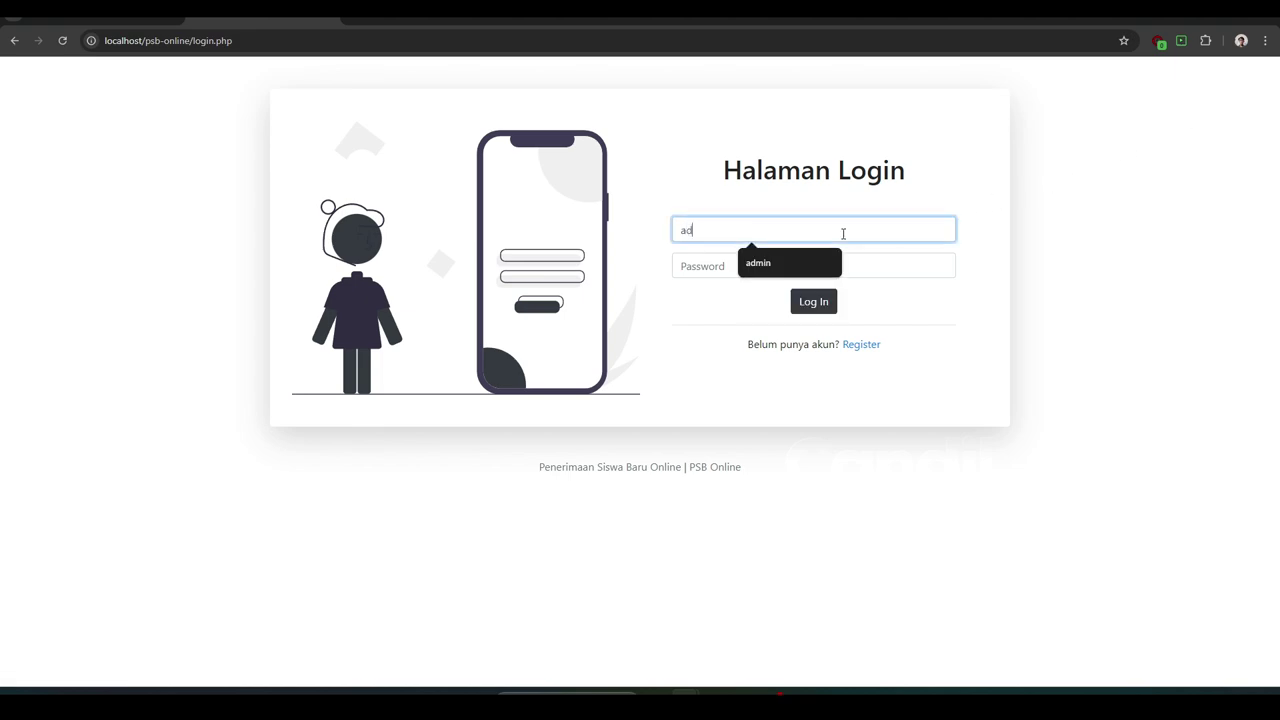
text(min)
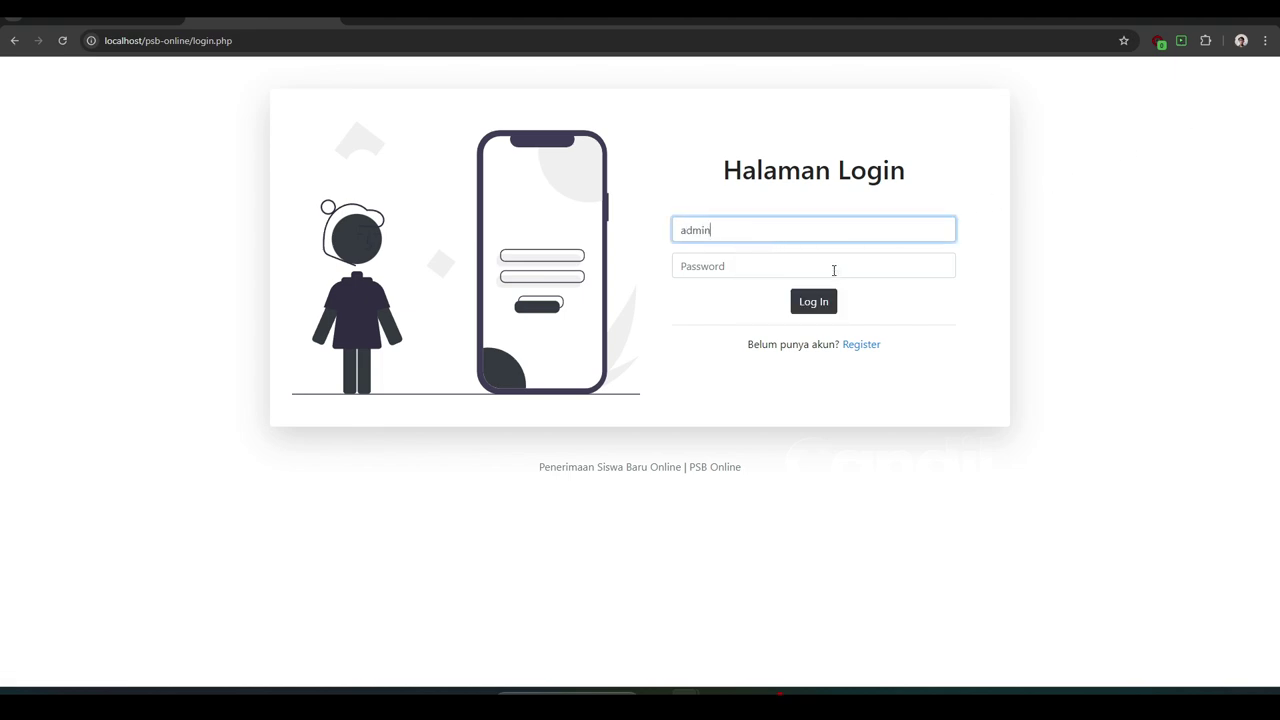
click(833, 267)
text(ad)
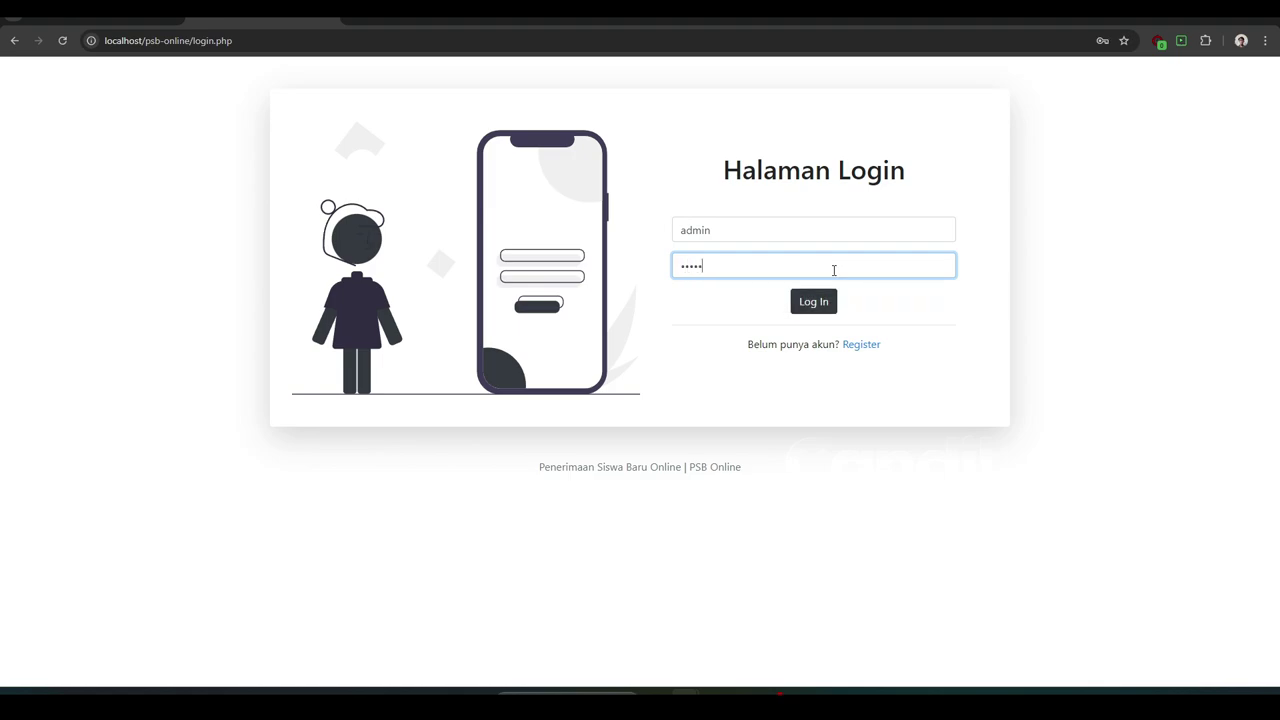
click(829, 306)
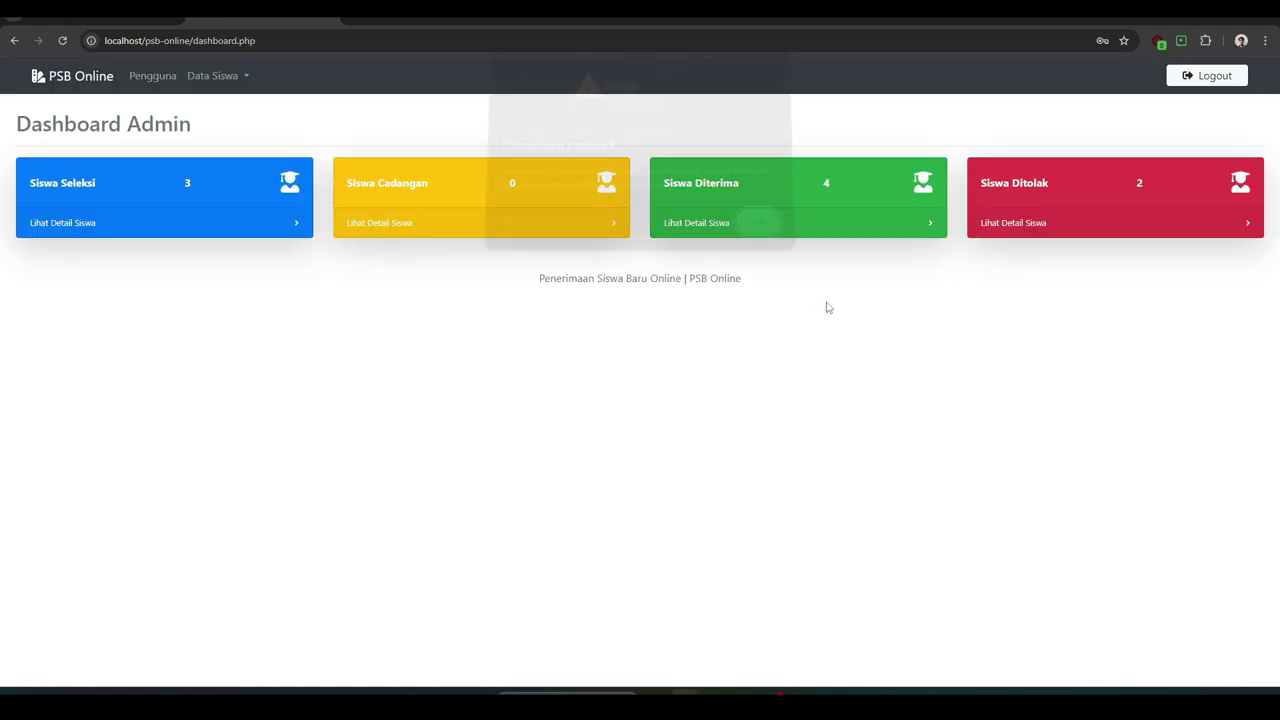
click(754, 228)
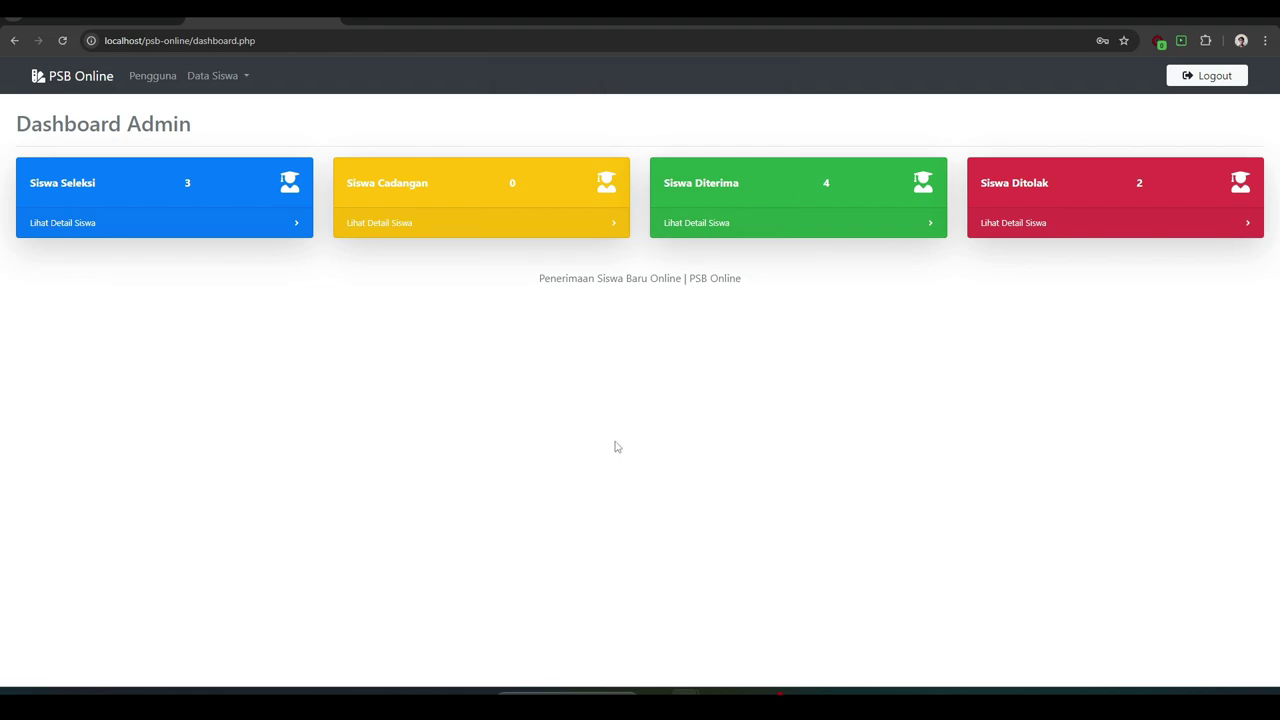
- Open the Siswa Seleksi list of applicants under selection from Data Siswa
click(153, 80)
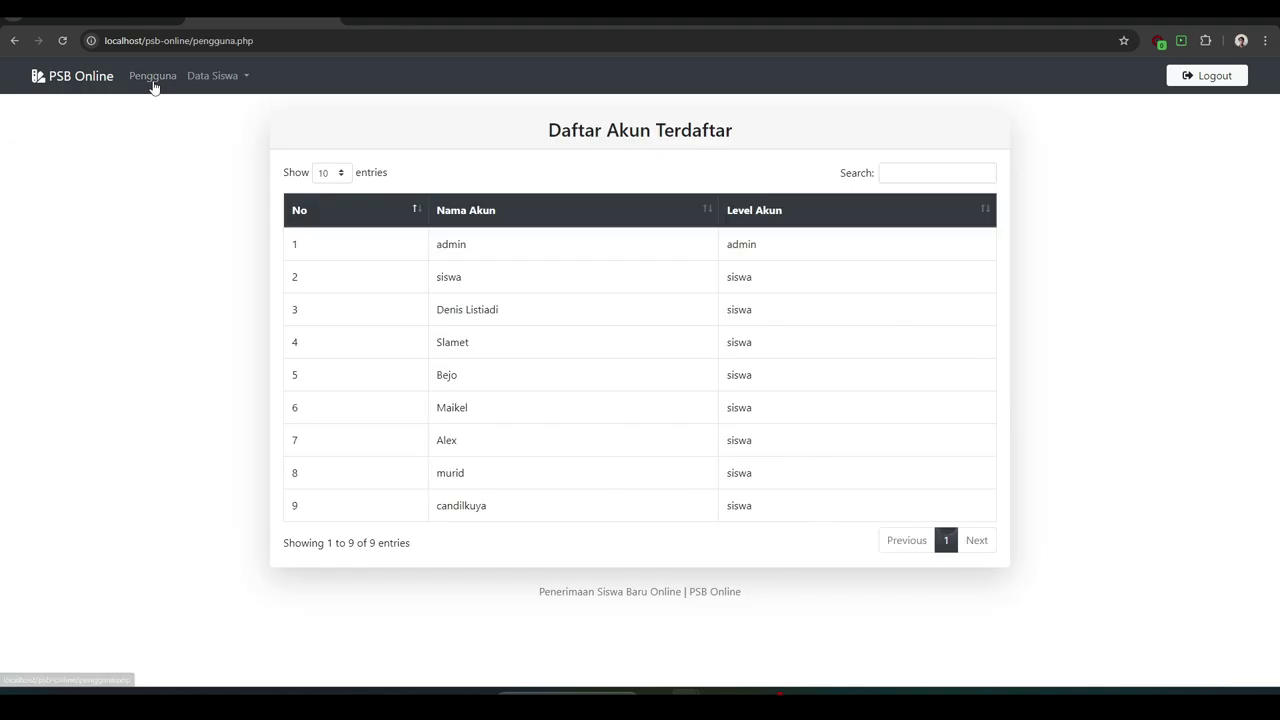
click(209, 77)
click(218, 106)
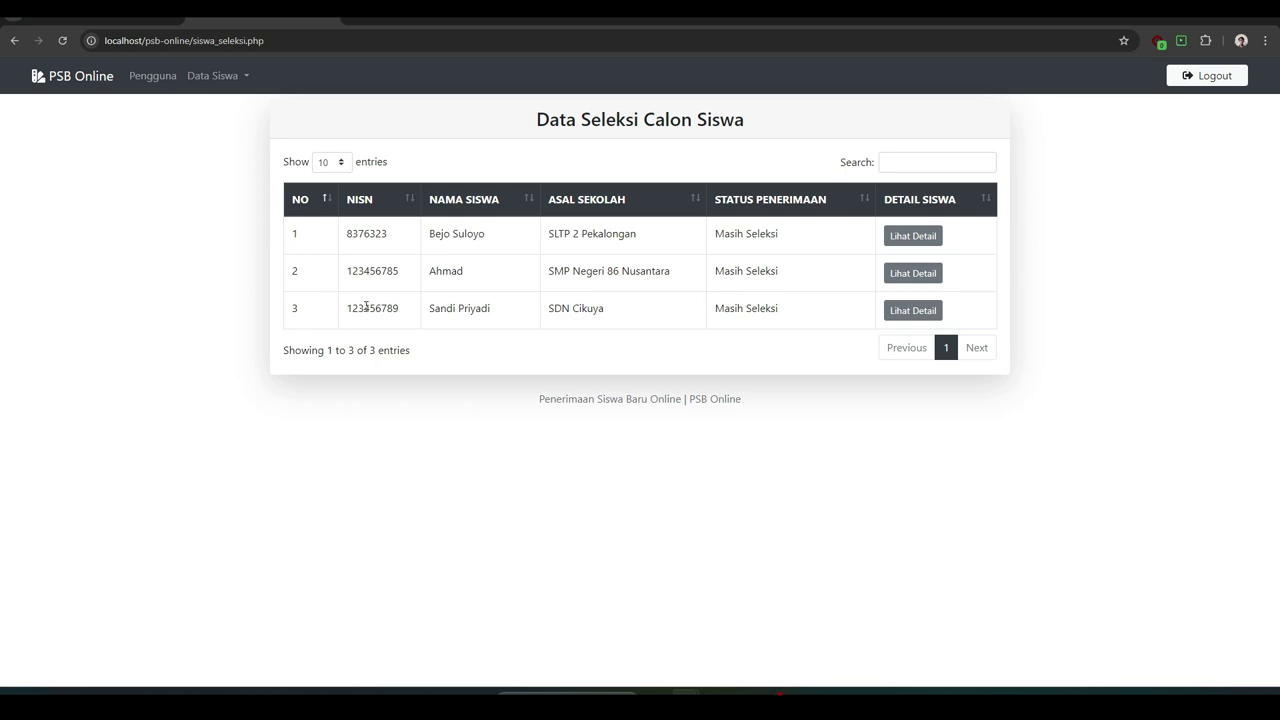
drag(366, 306, 406, 310)
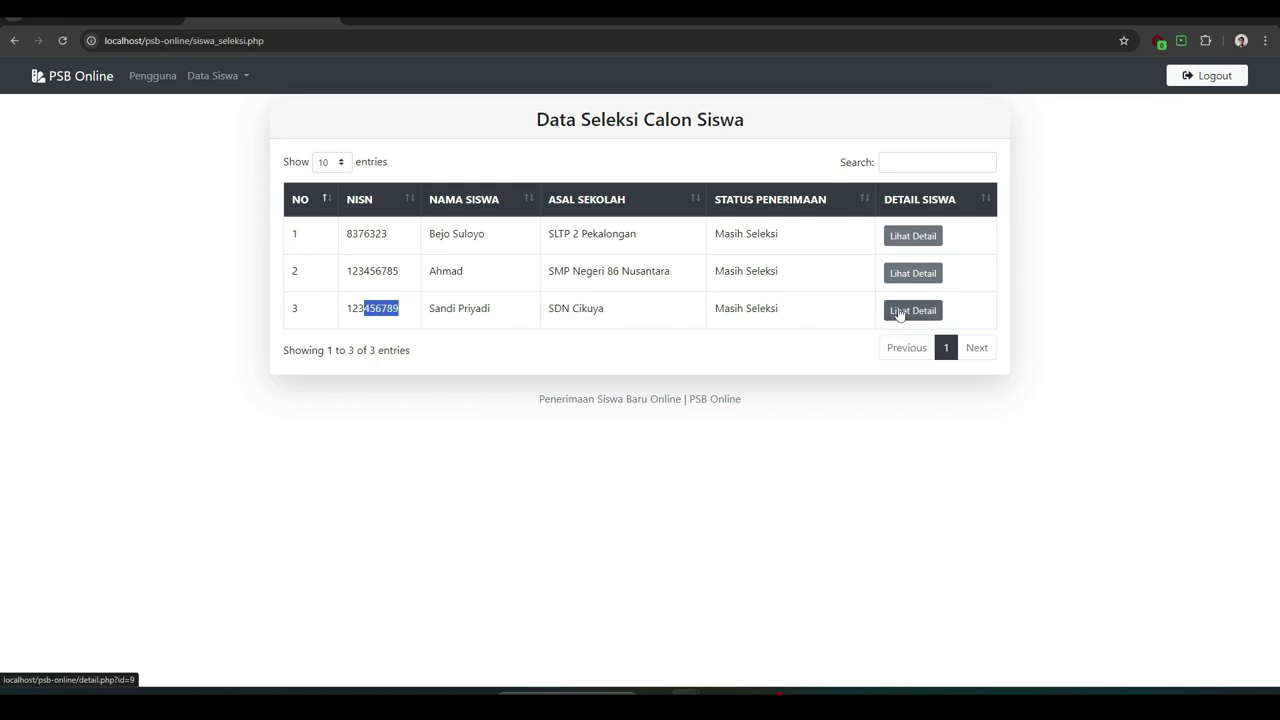
- View the SDN Cikuya applicant's Detail Data Siswa page, cancelling the print dialog
click(899, 312)
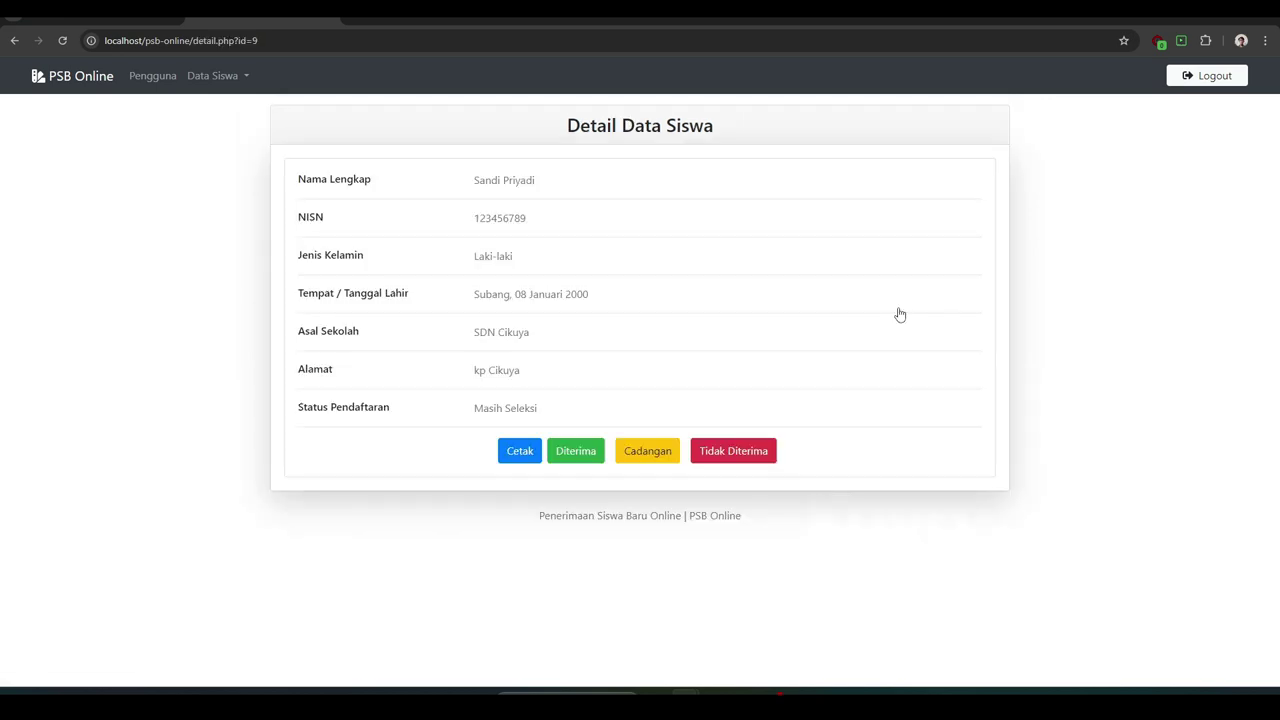
click(519, 455)
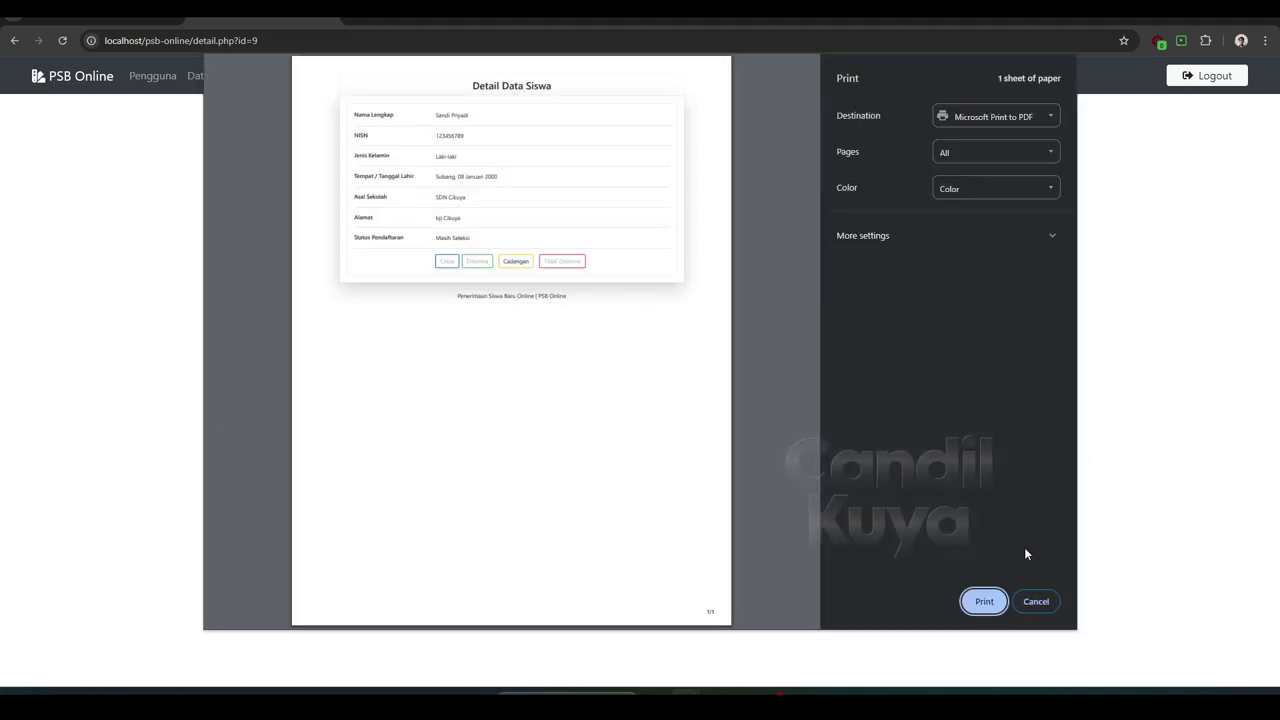
click(1034, 601)
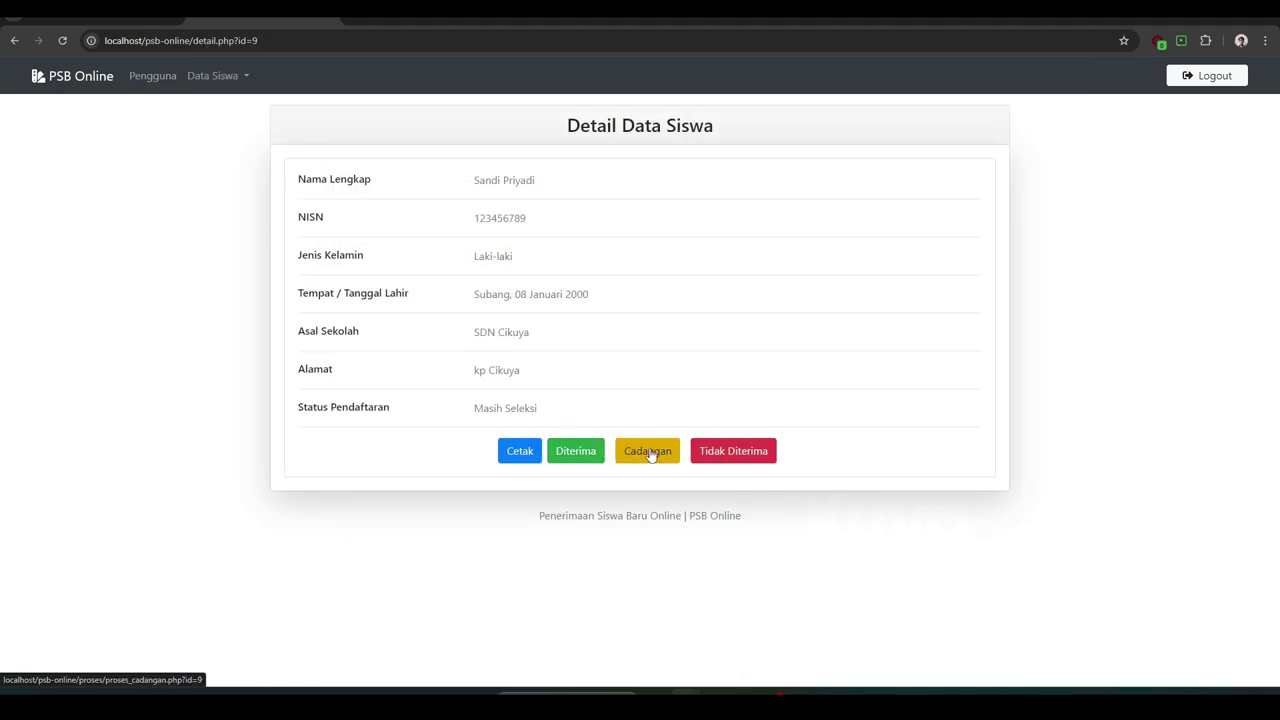
- Mark the SDN Cikuya applicant Diterima, check their entry under Siswa Diterima, then log out
click(577, 451)
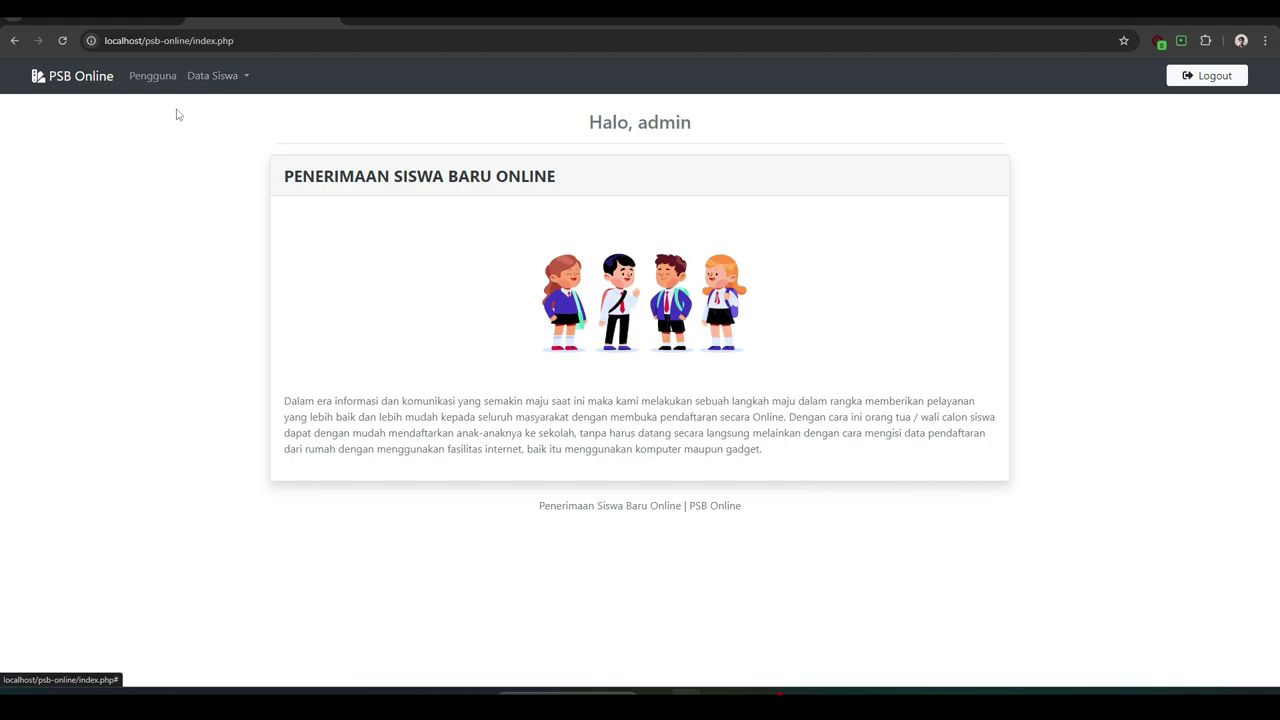
click(206, 80)
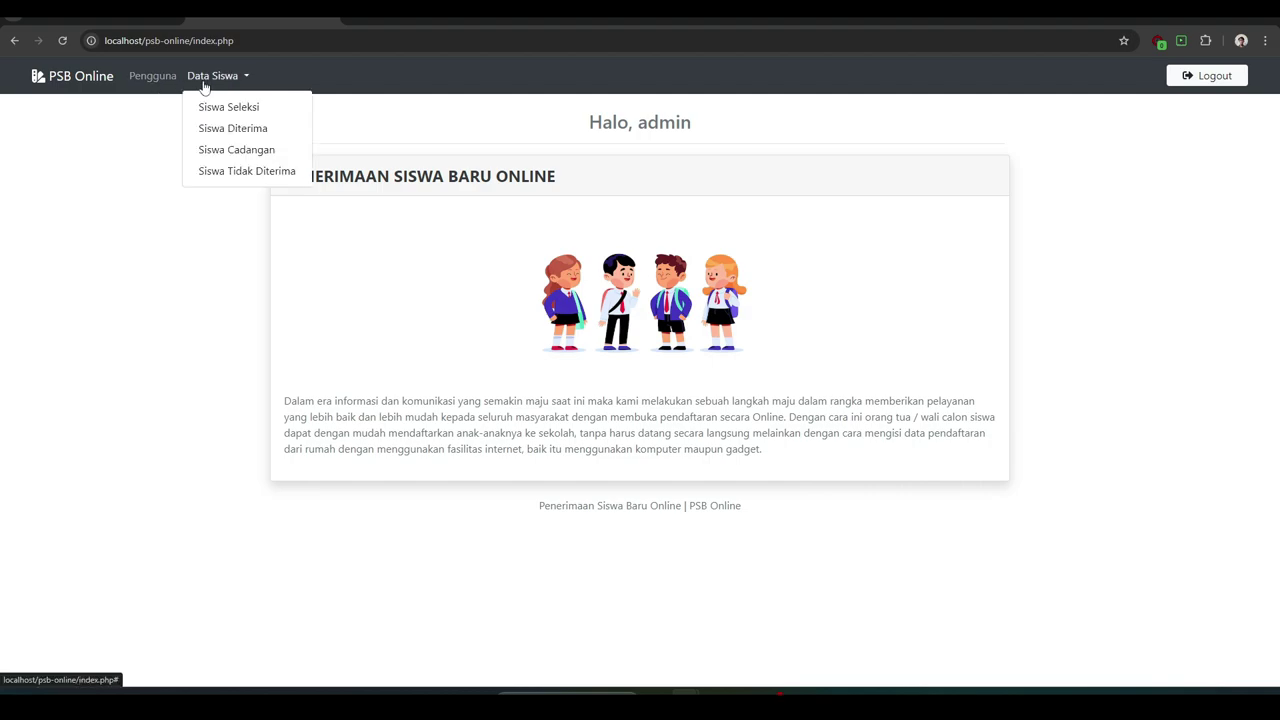
click(250, 128)
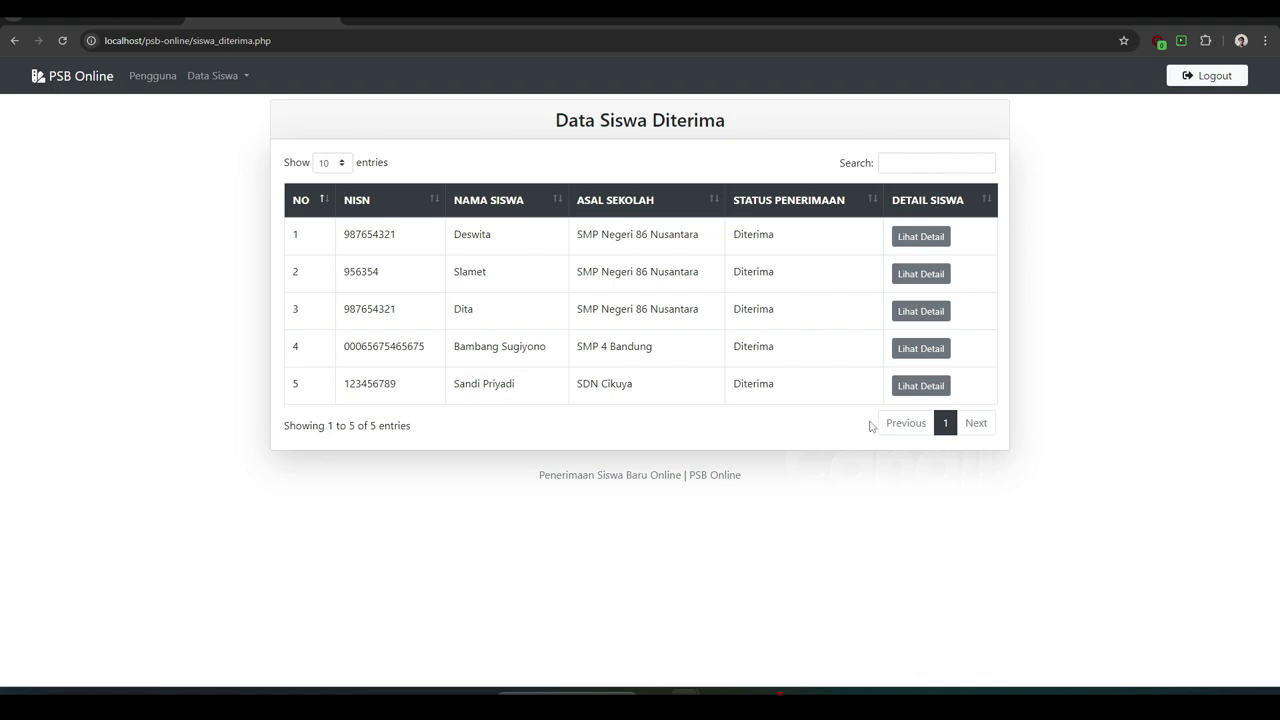
click(920, 387)
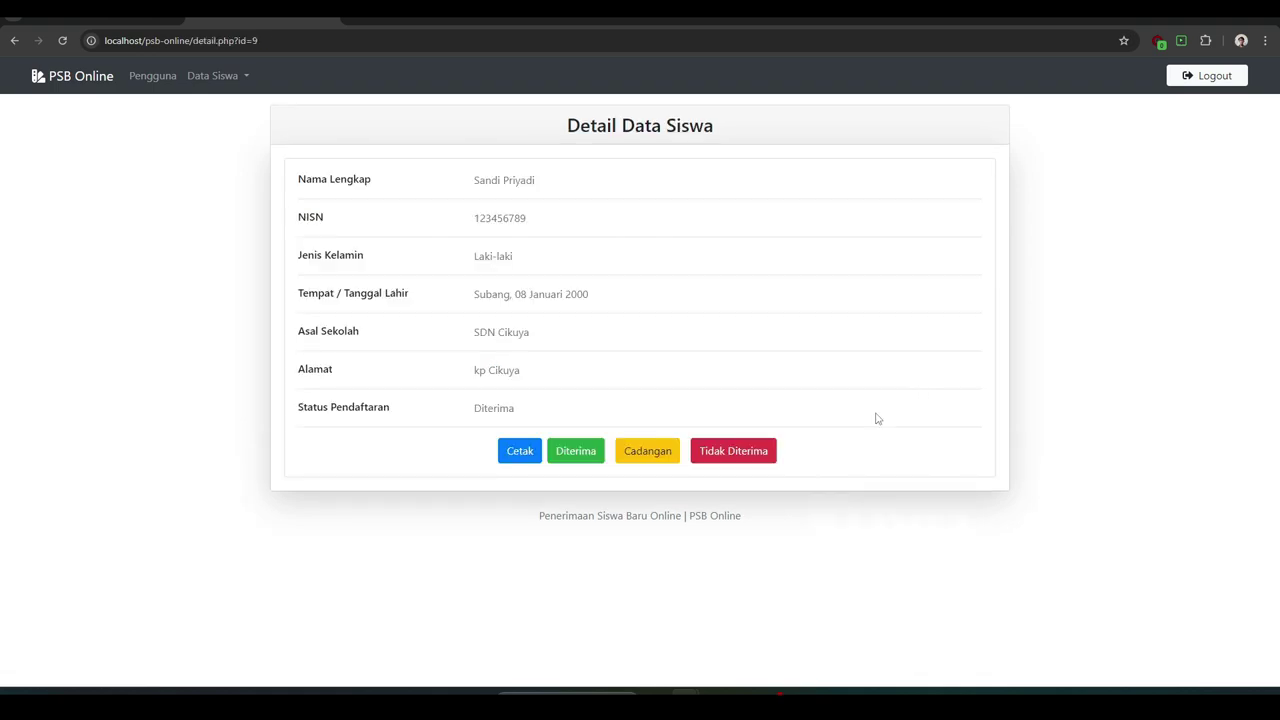
click(1176, 85)
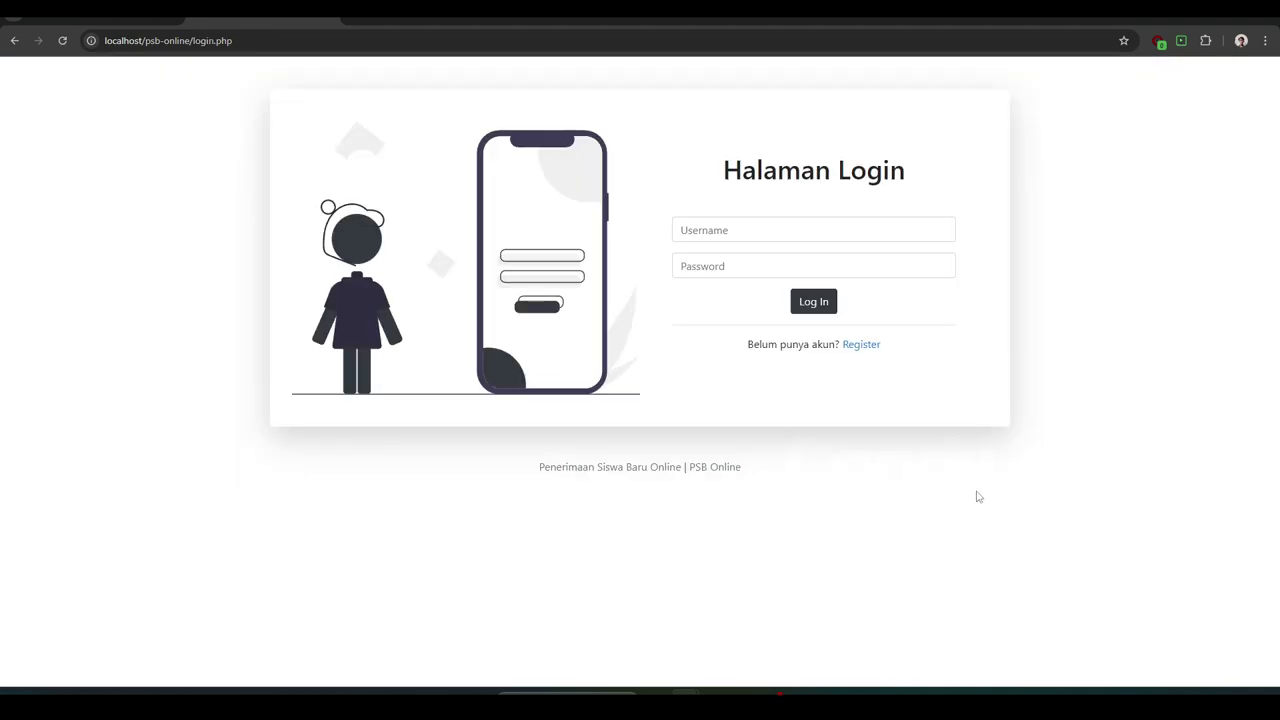